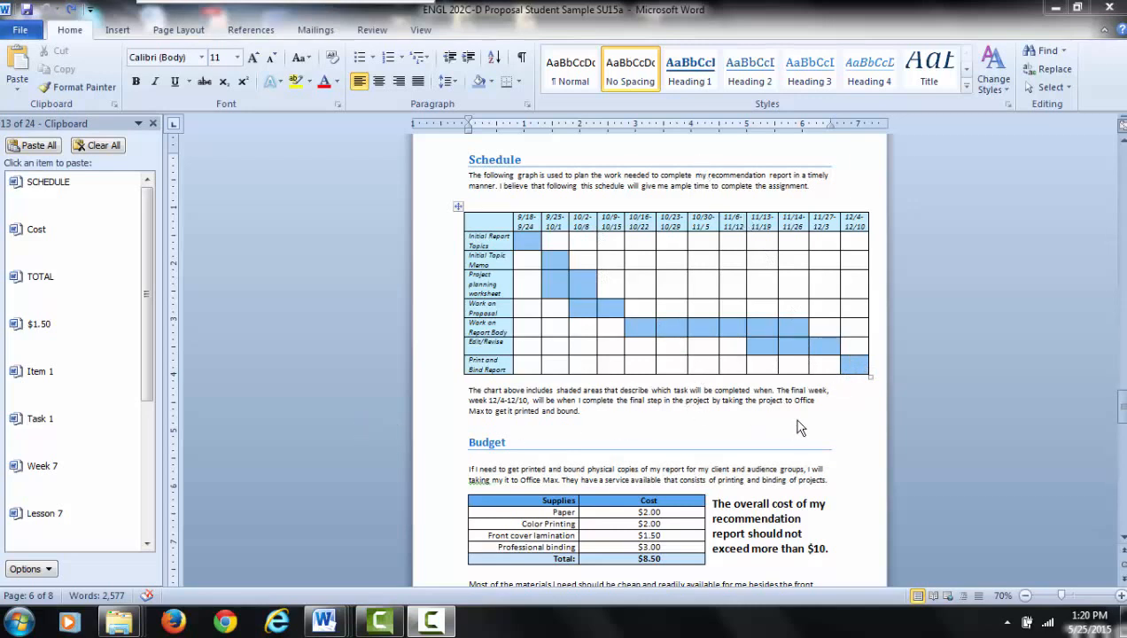
- Examine the Schedule Gantt chart and the Budget table in the sample student proposal
{"action": "scroll", "coordinate": [674, 399], "scroll_direction": "down", "scroll_amount": 3}
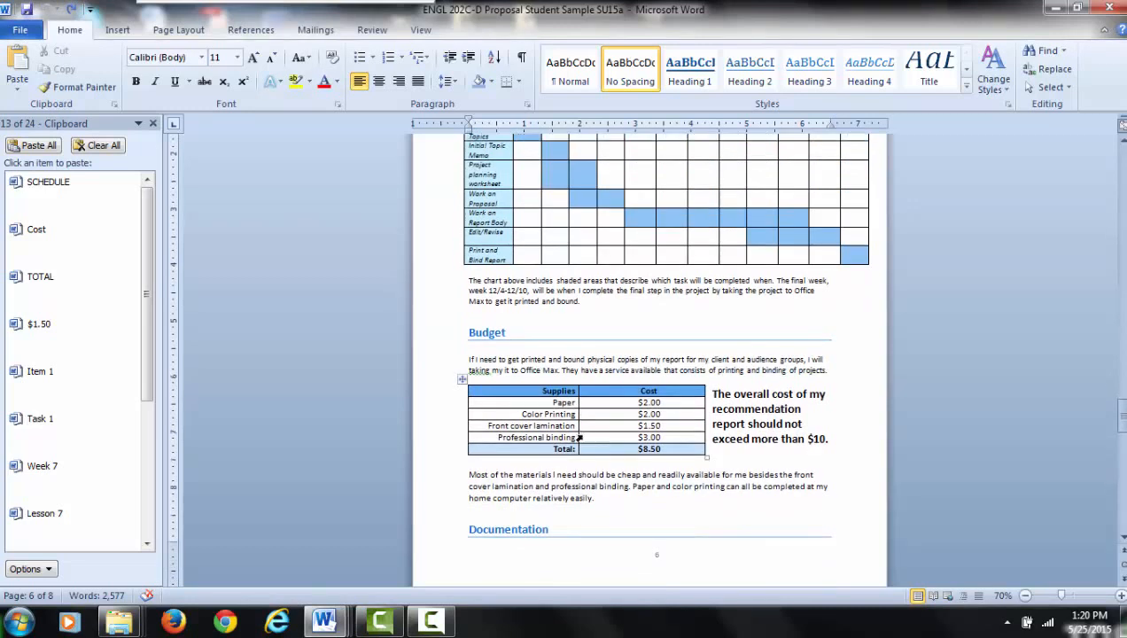
{"action": "scroll", "coordinate": [579, 437], "scroll_direction": "down", "scroll_amount": 1}
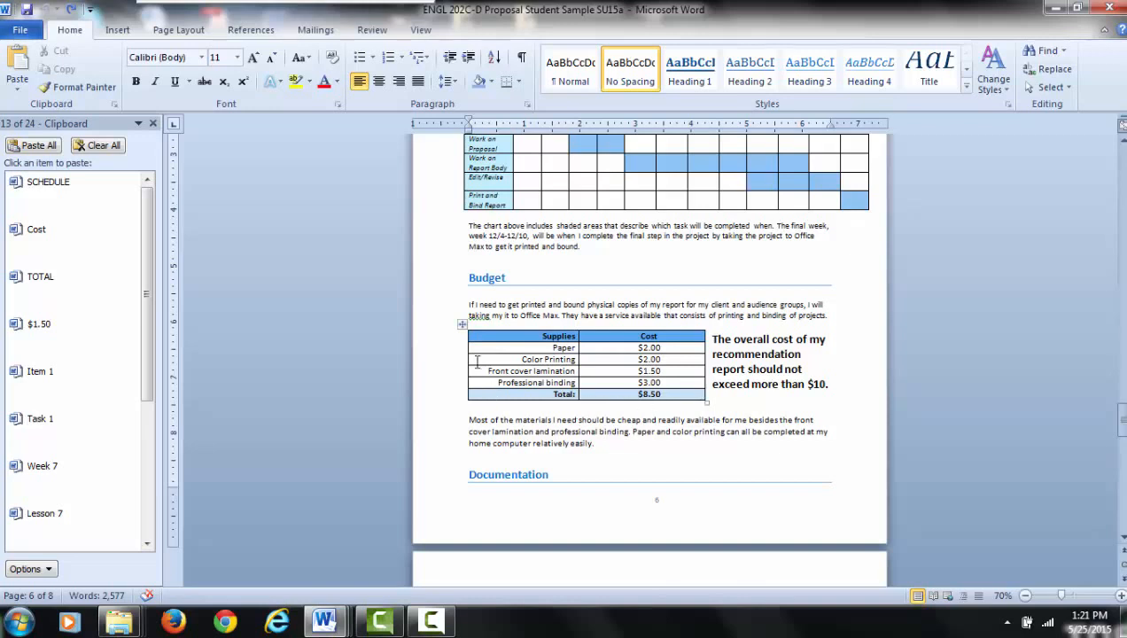
{"action": "scroll", "coordinate": [478, 283], "scroll_direction": "up", "scroll_amount": 2}
{"action": "scroll", "coordinate": [476, 289], "scroll_direction": "up", "scroll_amount": 3}
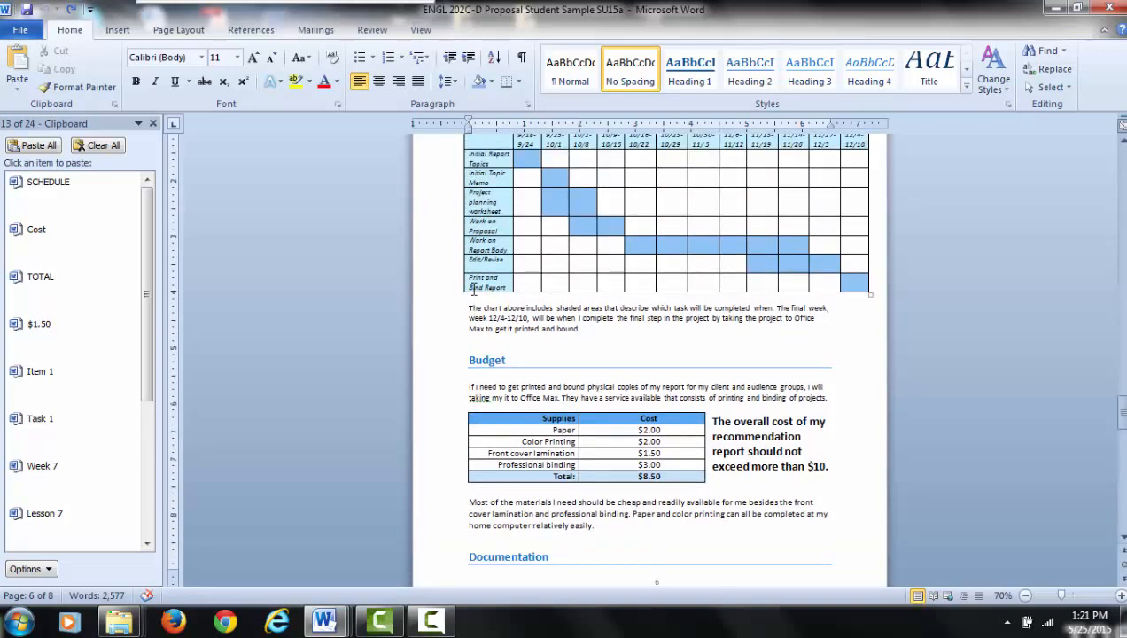
{"action": "scroll", "coordinate": [470, 285], "scroll_direction": "up", "scroll_amount": 1}
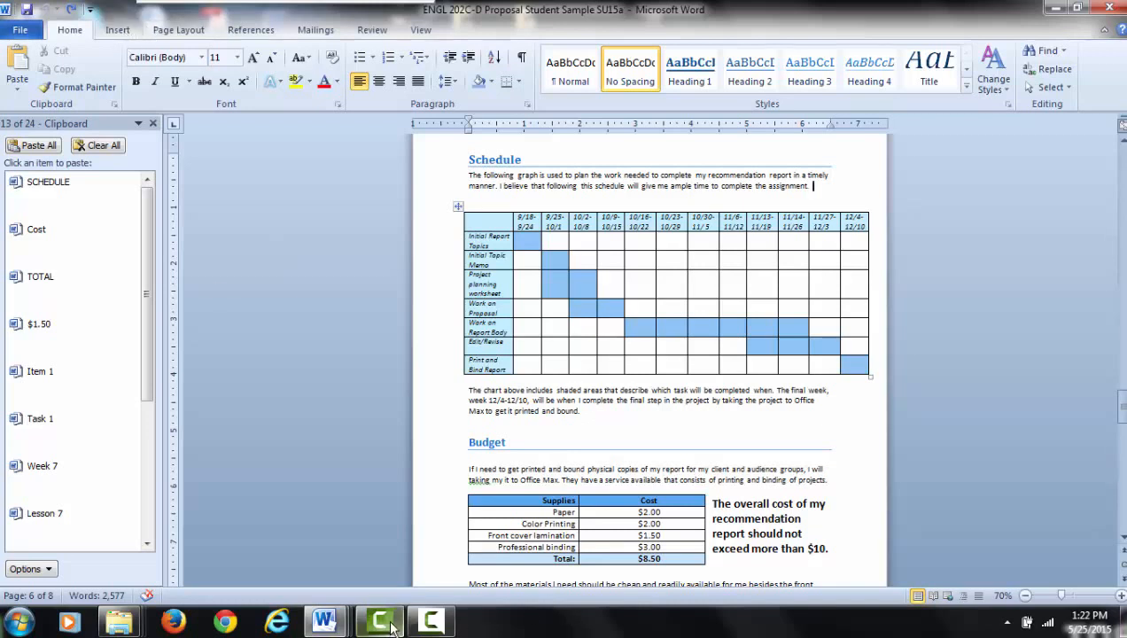
- Switch to the "Making Gantt Charts and Budget Tables in Word" transcript document and add blank lines at the top of its empty second page
{"action": "mouse_move", "coordinate": [324, 620]}
{"action": "left_click", "coordinate": [175, 541]}
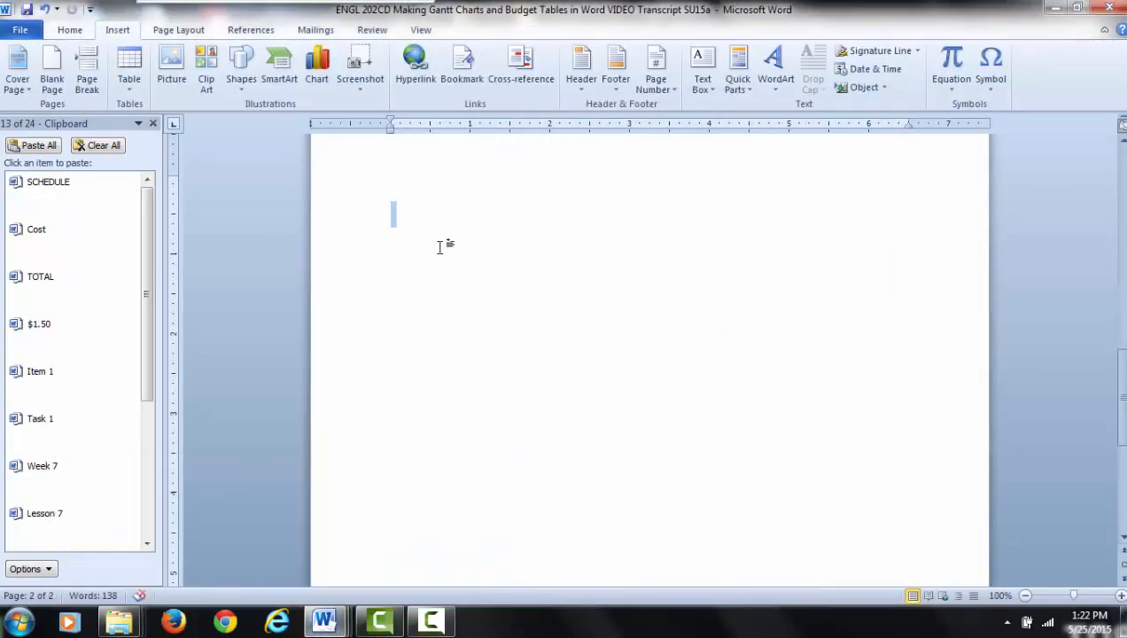
{"action": "left_click", "coordinate": [396, 175]}
{"action": "key", "text": "Return"}
{"action": "key", "text": "Return"}
{"action": "left_click", "coordinate": [393, 224]}
{"action": "left_click", "coordinate": [69, 32]}
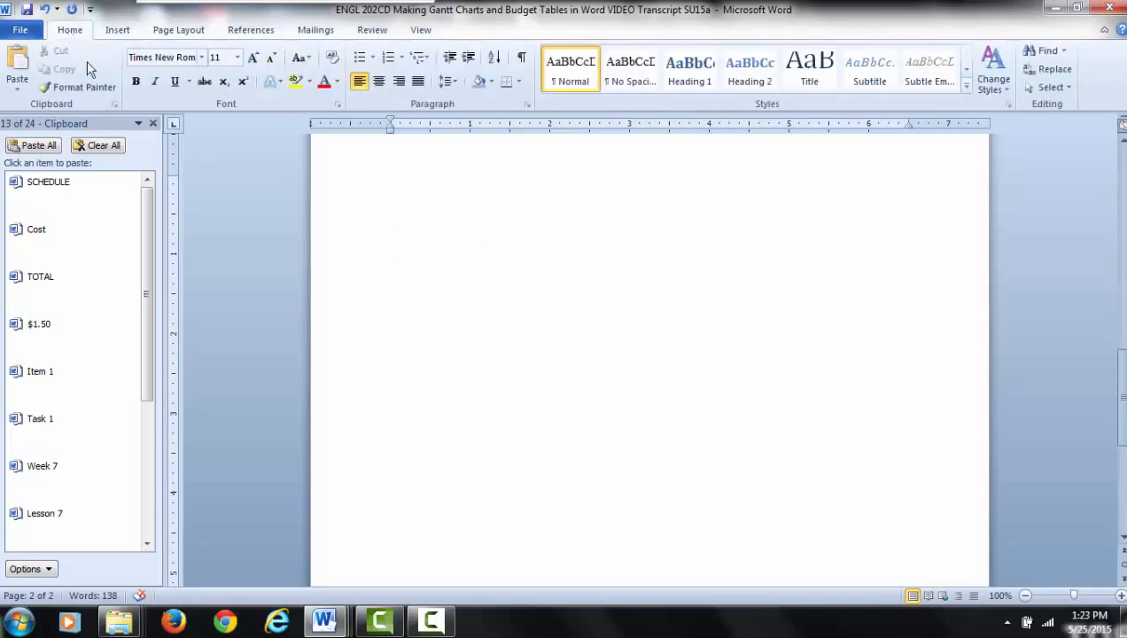
- Insert a table with 10 columns and 8 rows on the blank page
{"action": "left_click", "coordinate": [116, 30]}
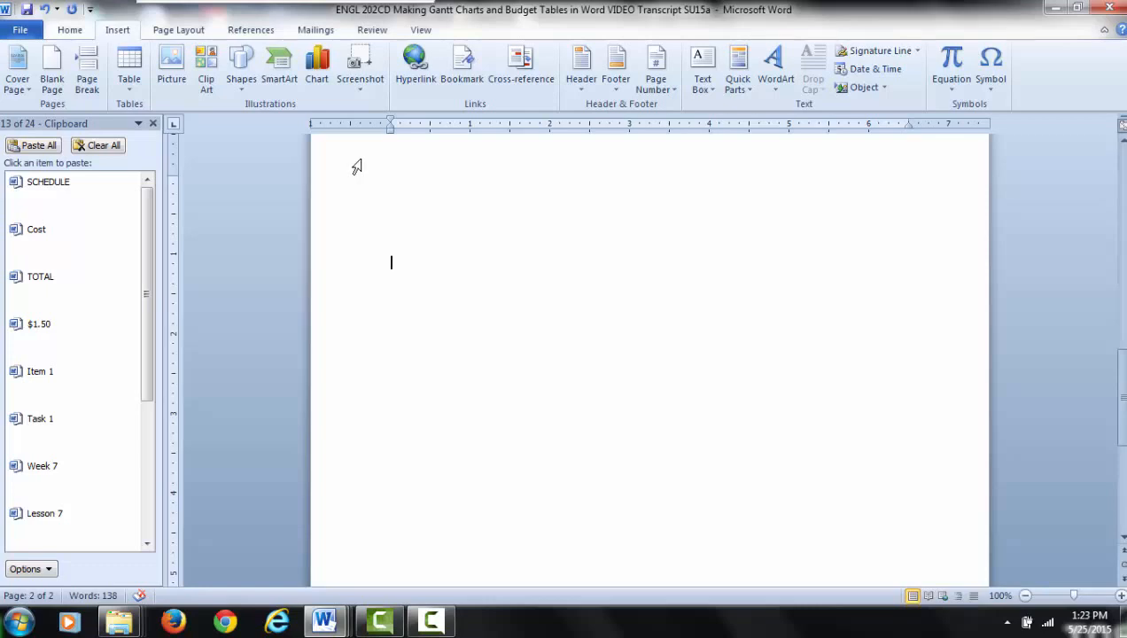
{"action": "left_click", "coordinate": [130, 85]}
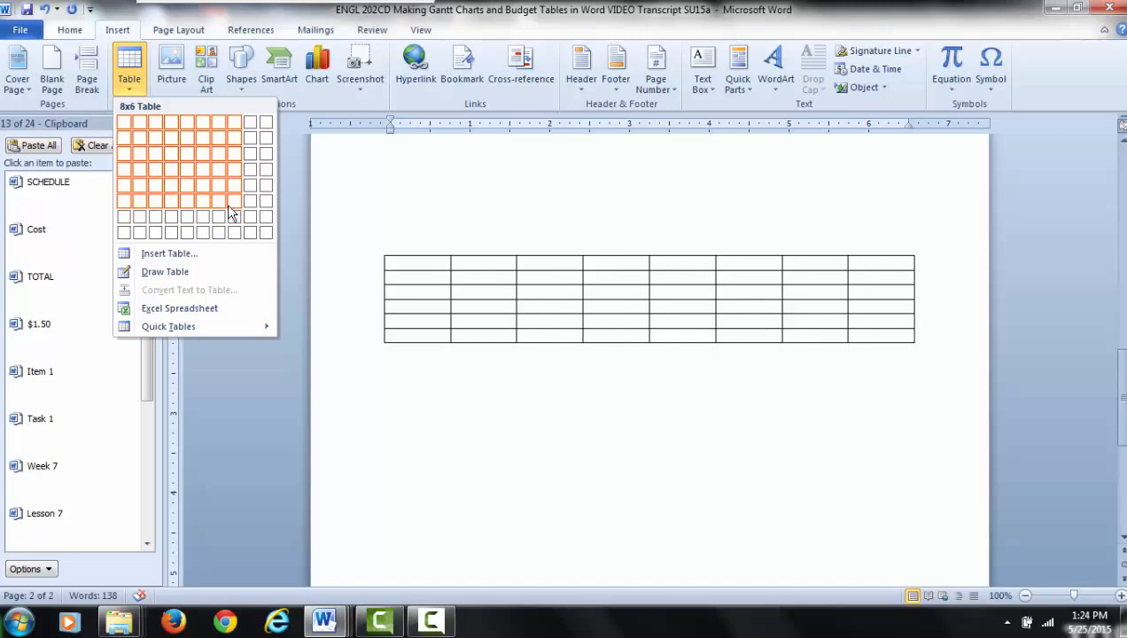
{"action": "left_click", "coordinate": [269, 238]}
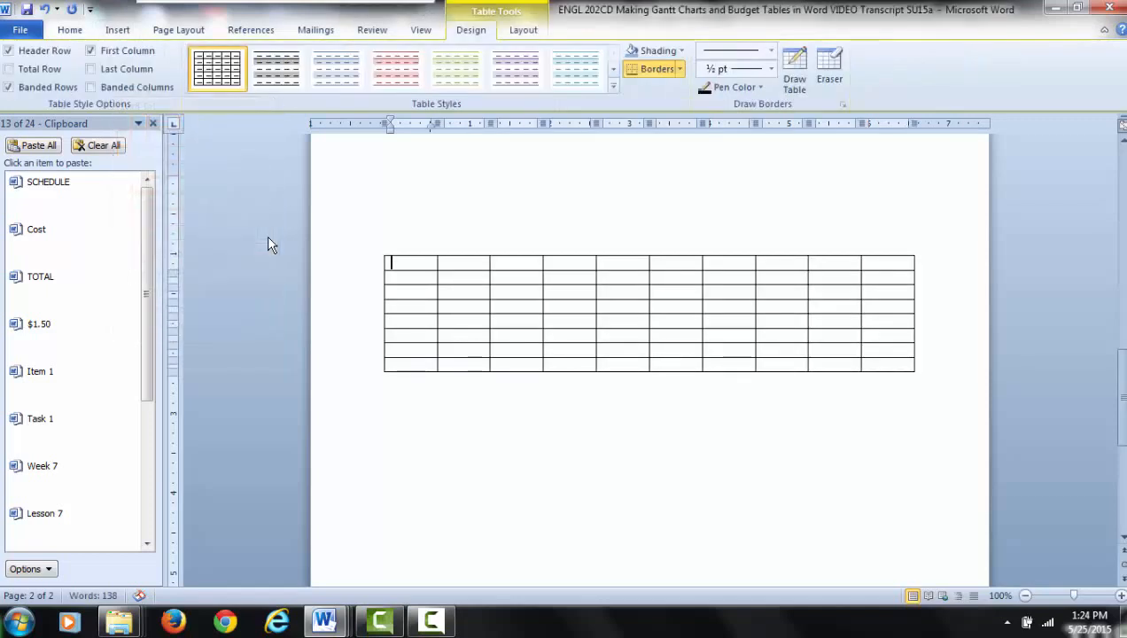
- Add blank lines below the 10-column table and insert a second table with 2 columns and 6 rows there
{"action": "left_click", "coordinate": [383, 388]}
{"action": "key", "text": "Return"}
{"action": "key", "text": "Return"}
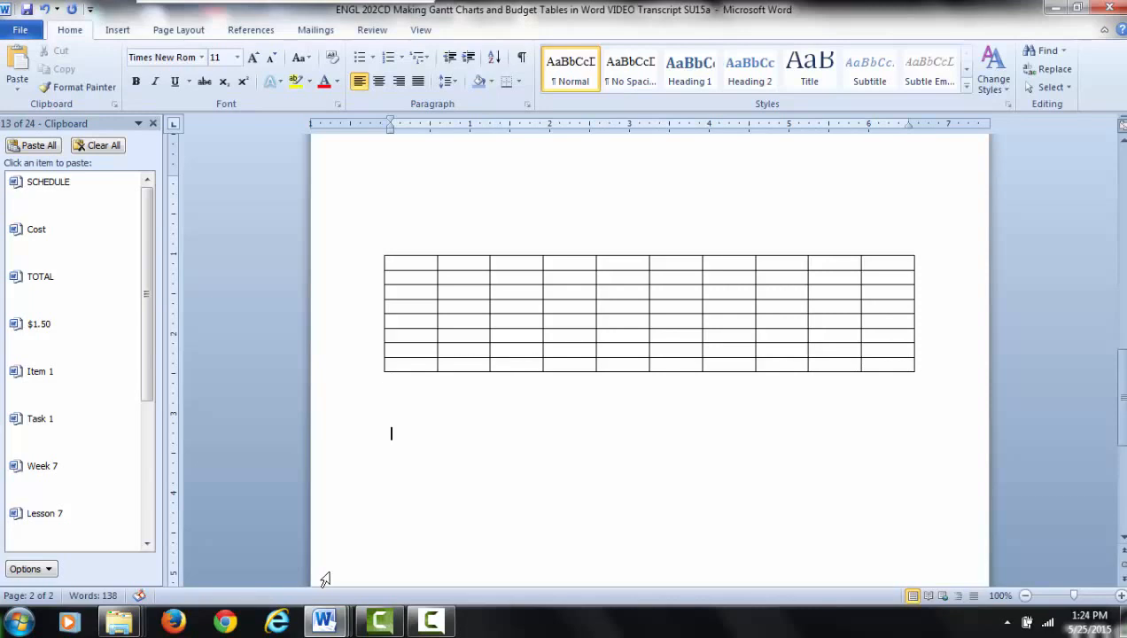
{"action": "left_click", "coordinate": [118, 29]}
{"action": "left_click", "coordinate": [129, 69]}
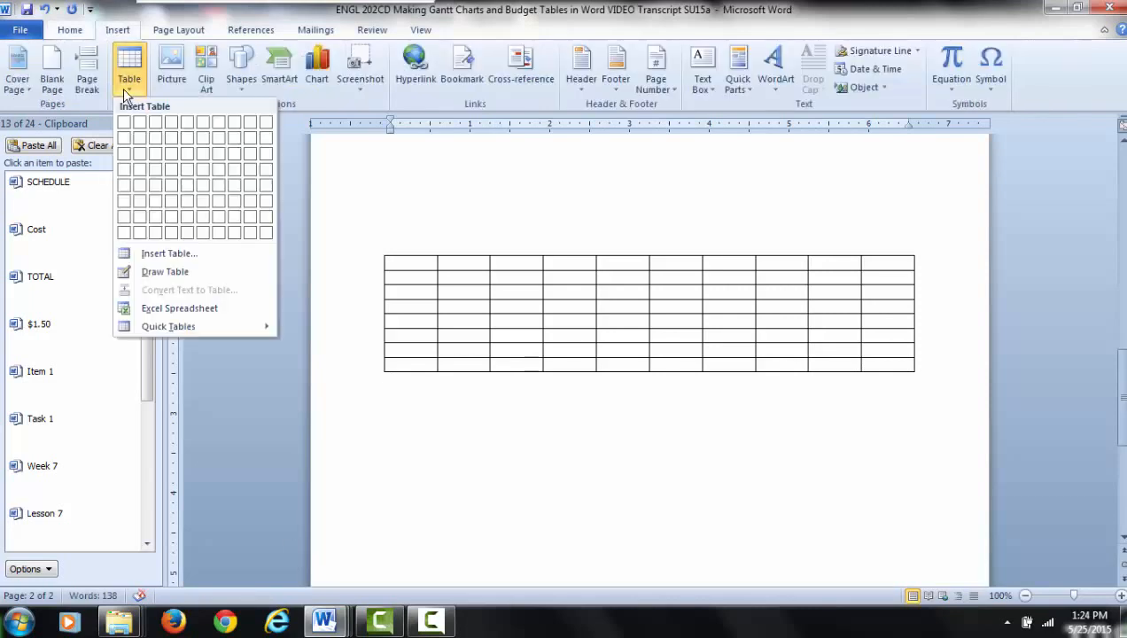
{"action": "left_click", "coordinate": [140, 203]}
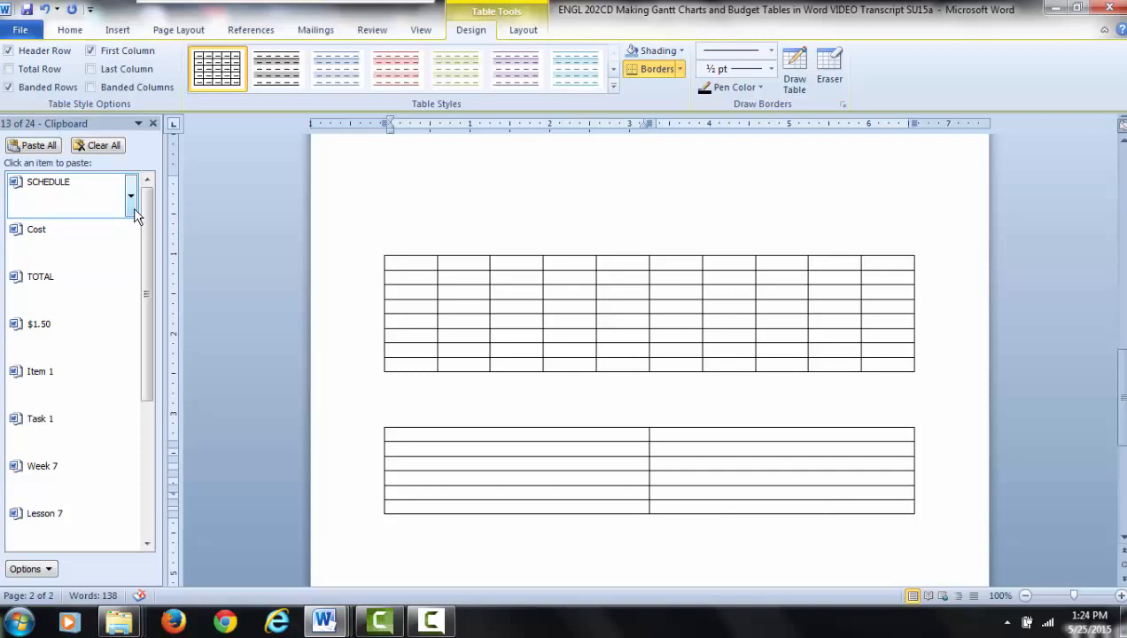
- View the options for deleting cells in the 10-column table
{"action": "right_click", "coordinate": [472, 305]}
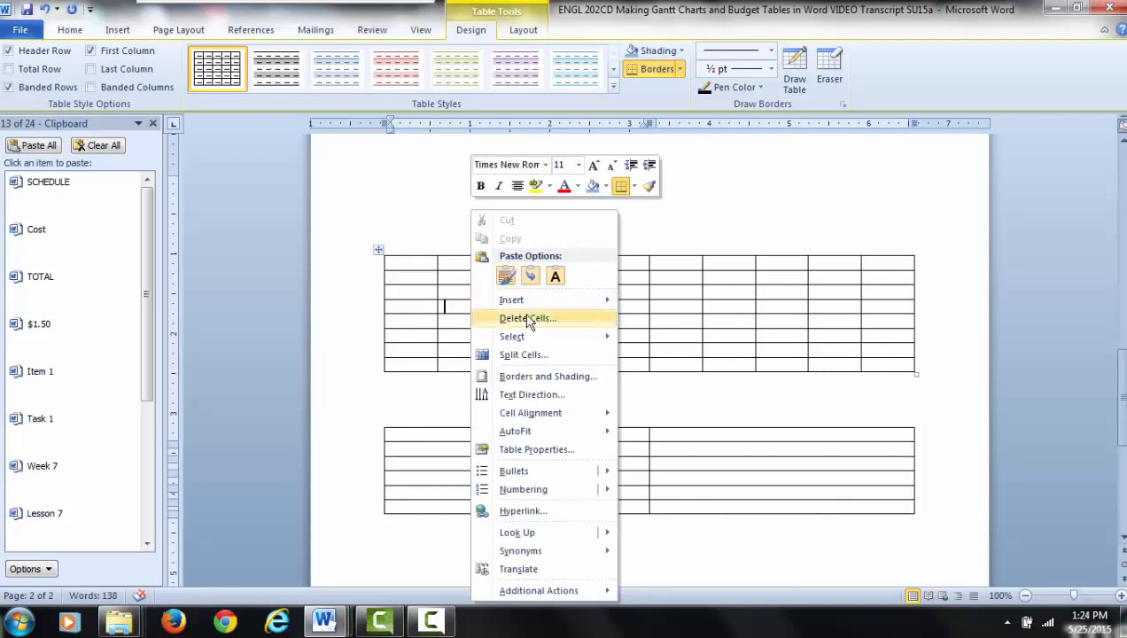
{"action": "mouse_move", "coordinate": [508, 307]}
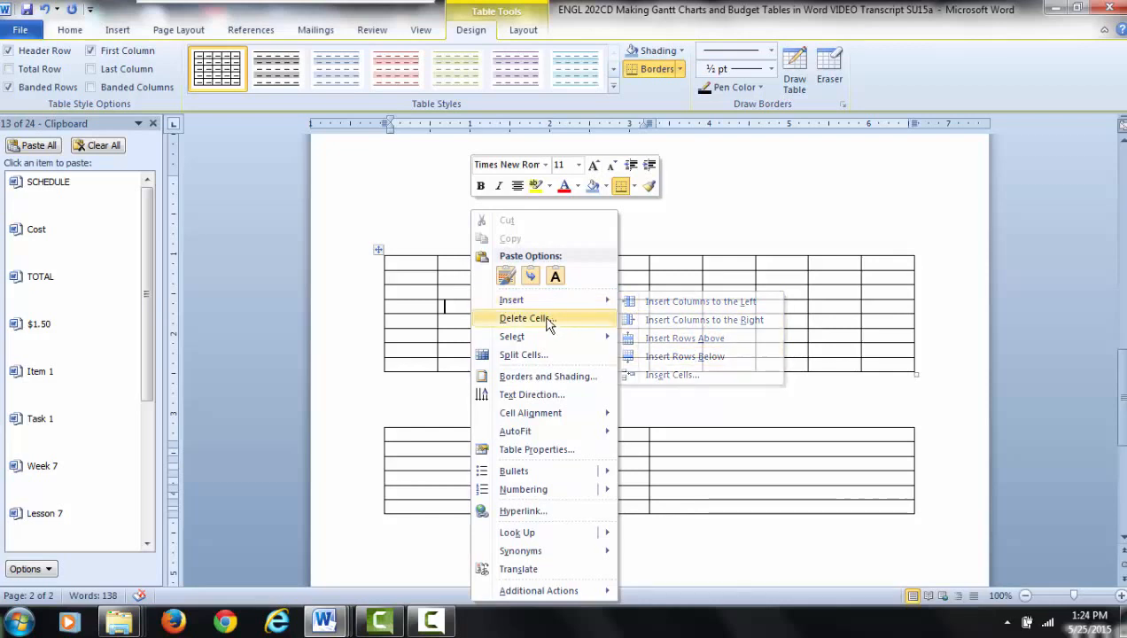
{"action": "left_click", "coordinate": [528, 321]}
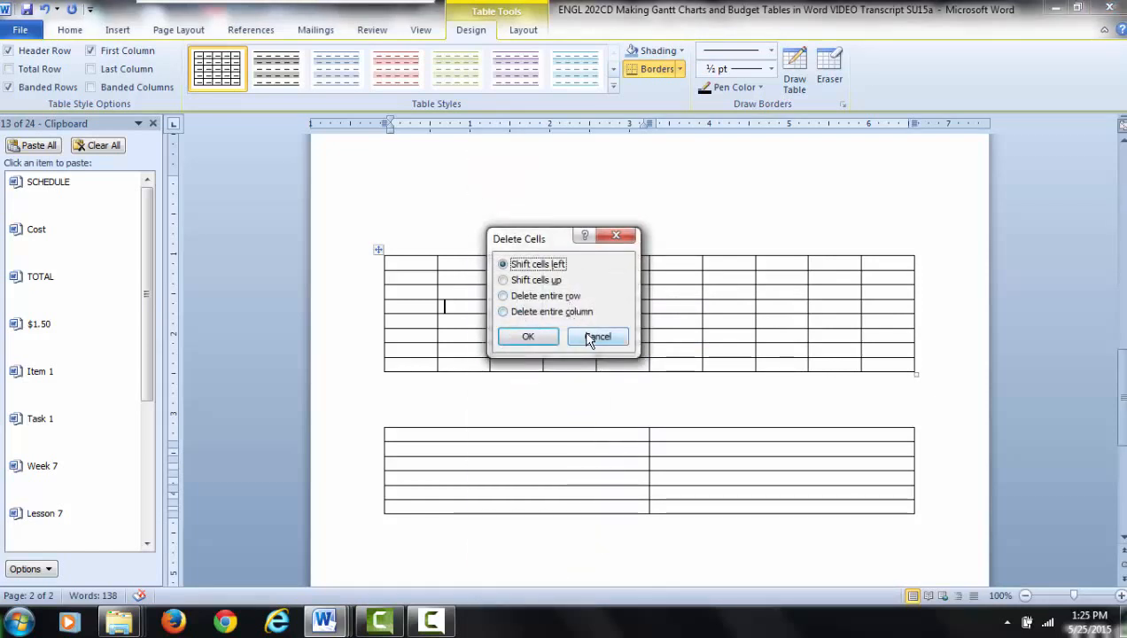
{"action": "left_click", "coordinate": [596, 337]}
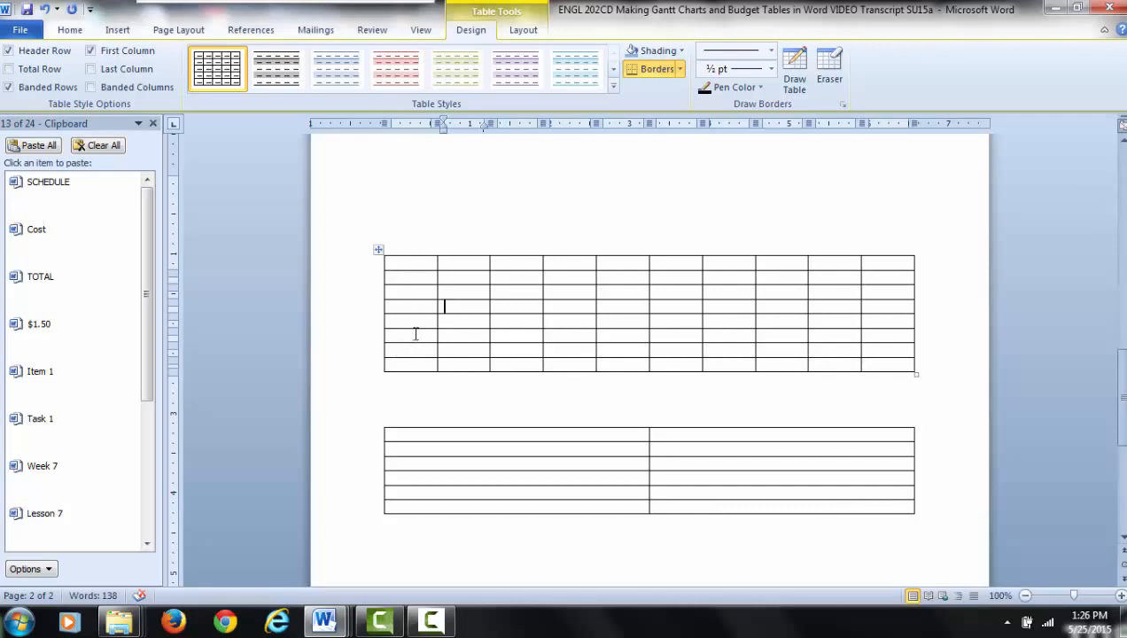
- Paste the copied text "Task 1" into each first-column cell of the 10-column table, from the second row to the last row
{"action": "left_click", "coordinate": [401, 281]}
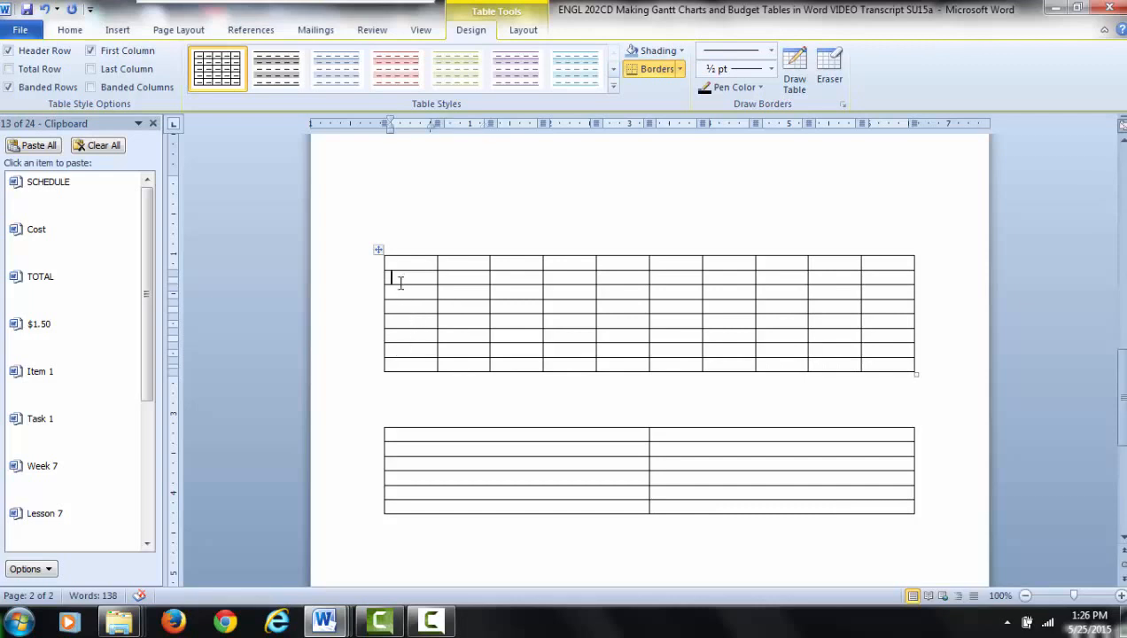
{"action": "left_click", "coordinate": [63, 443]}
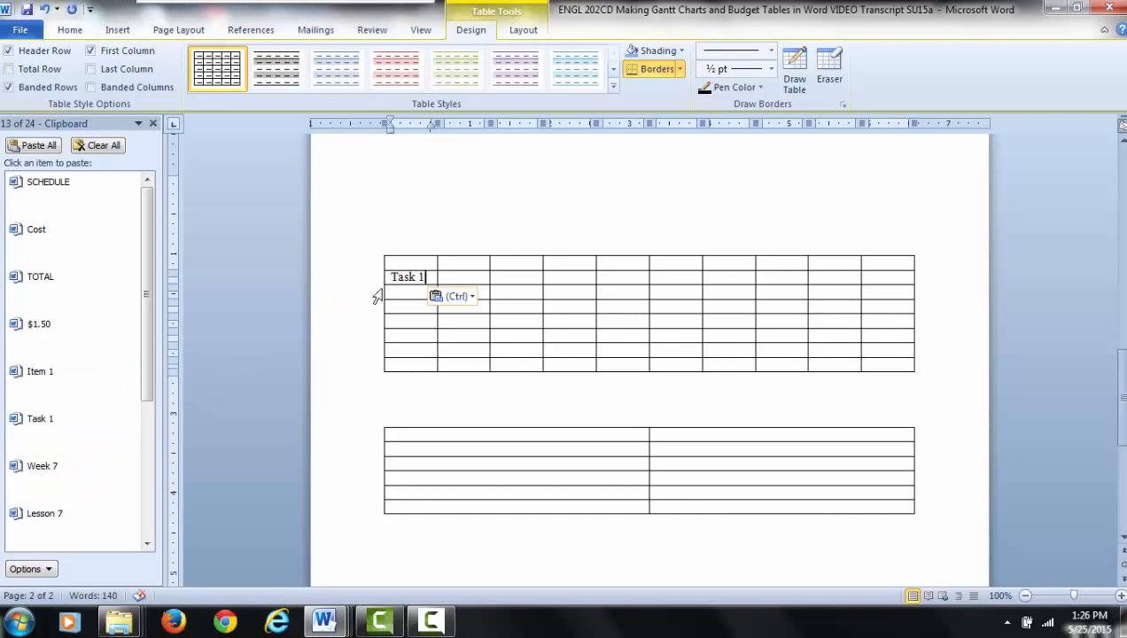
{"action": "key", "text": "Down"}
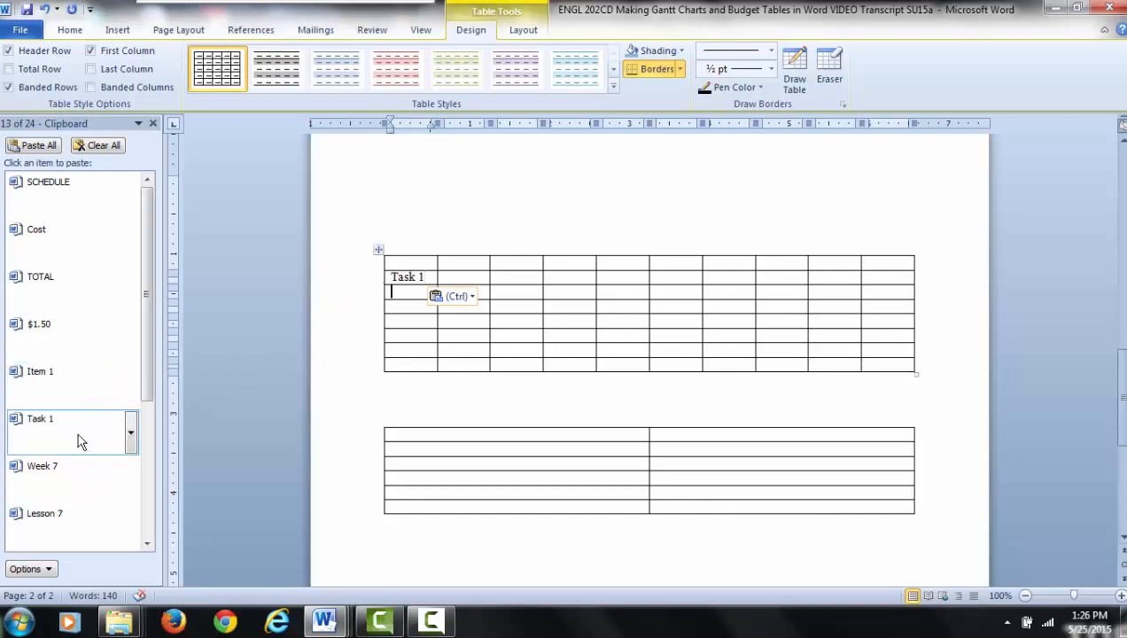
{"action": "left_click", "coordinate": [75, 439]}
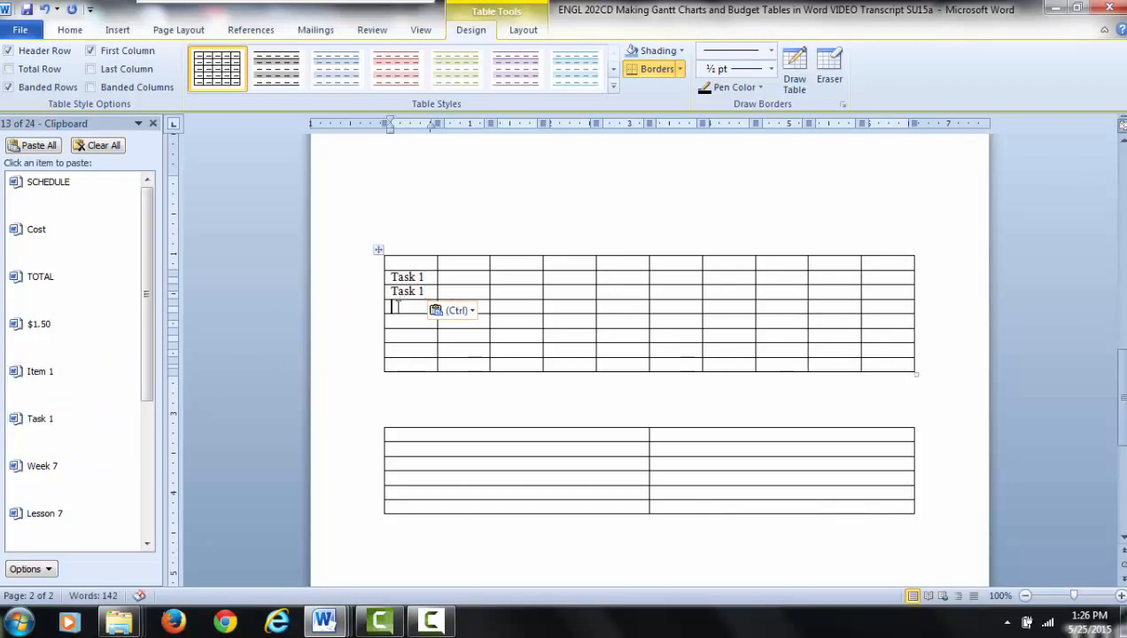
{"action": "left_click", "coordinate": [55, 437]}
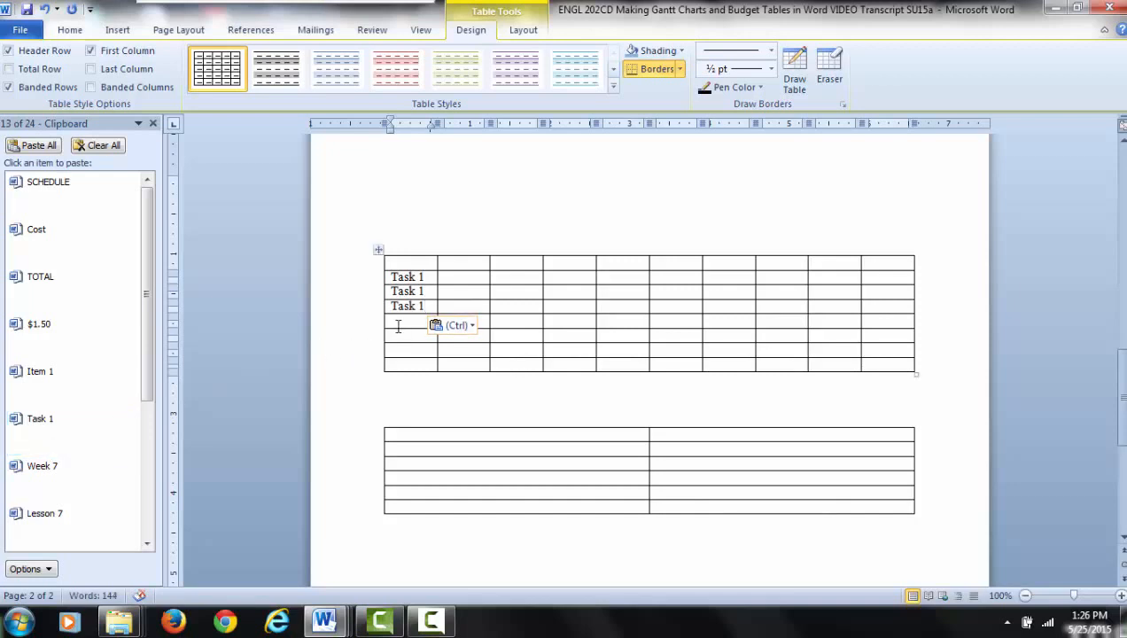
{"action": "left_click", "coordinate": [100, 444]}
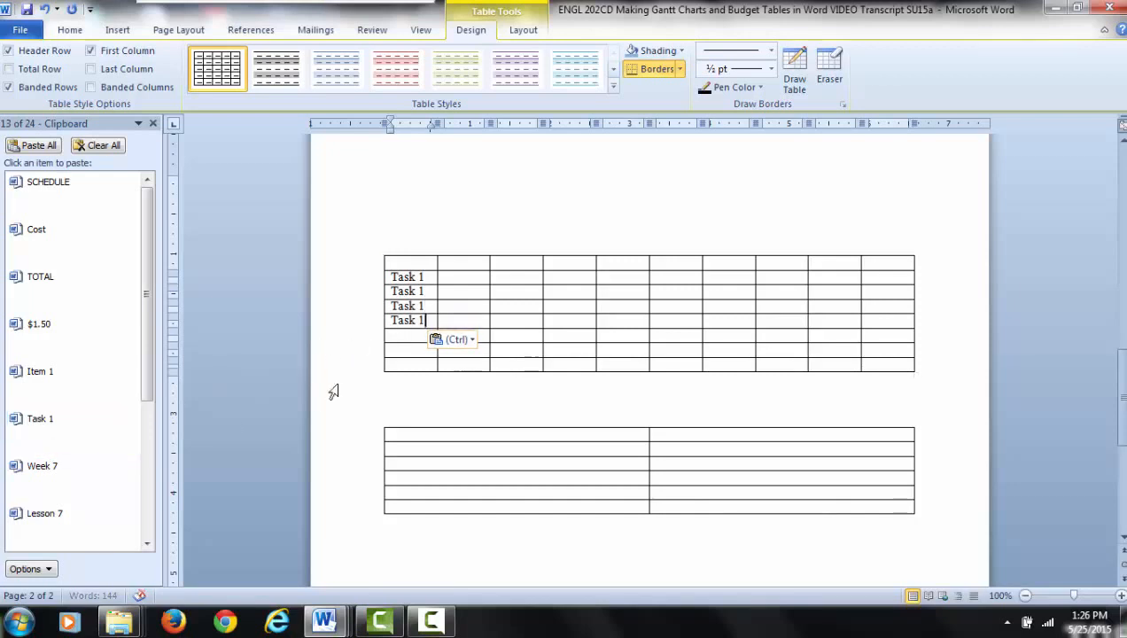
{"action": "left_click", "coordinate": [36, 438]}
{"action": "left_click", "coordinate": [392, 353]}
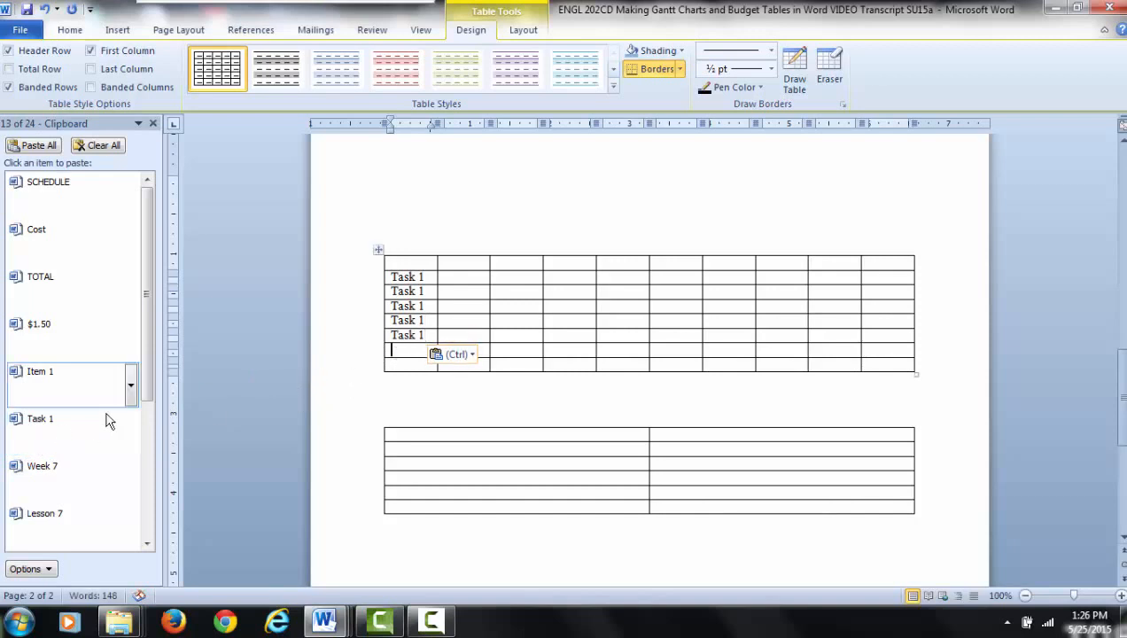
{"action": "left_click", "coordinate": [87, 431]}
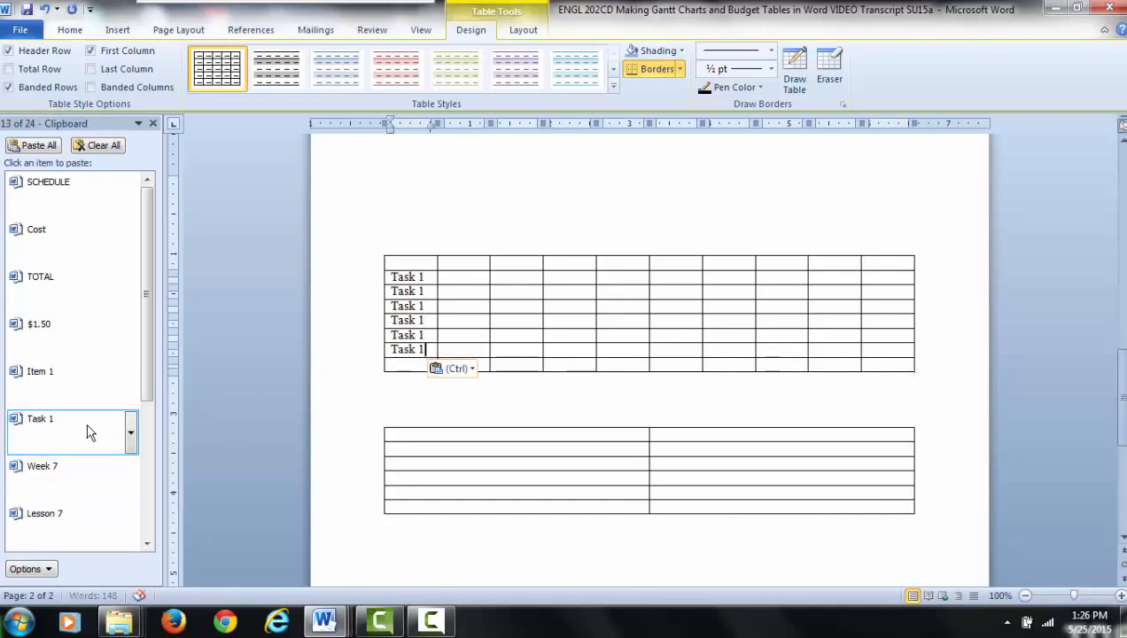
{"action": "left_click", "coordinate": [407, 365]}
{"action": "left_click", "coordinate": [56, 439]}
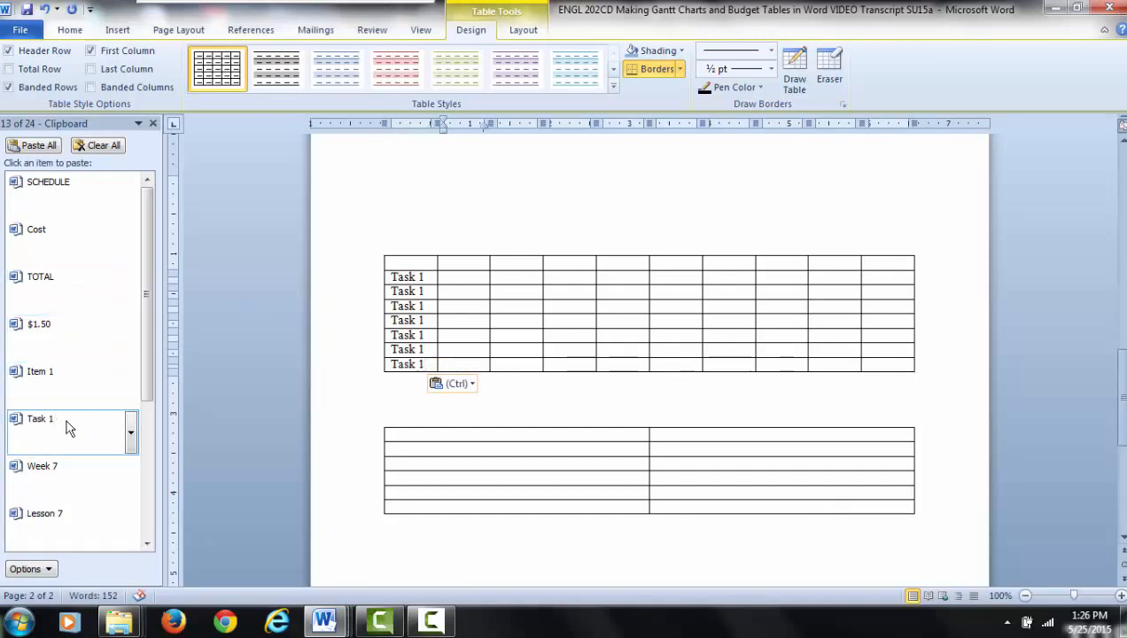
{"action": "left_click", "coordinate": [62, 480]}
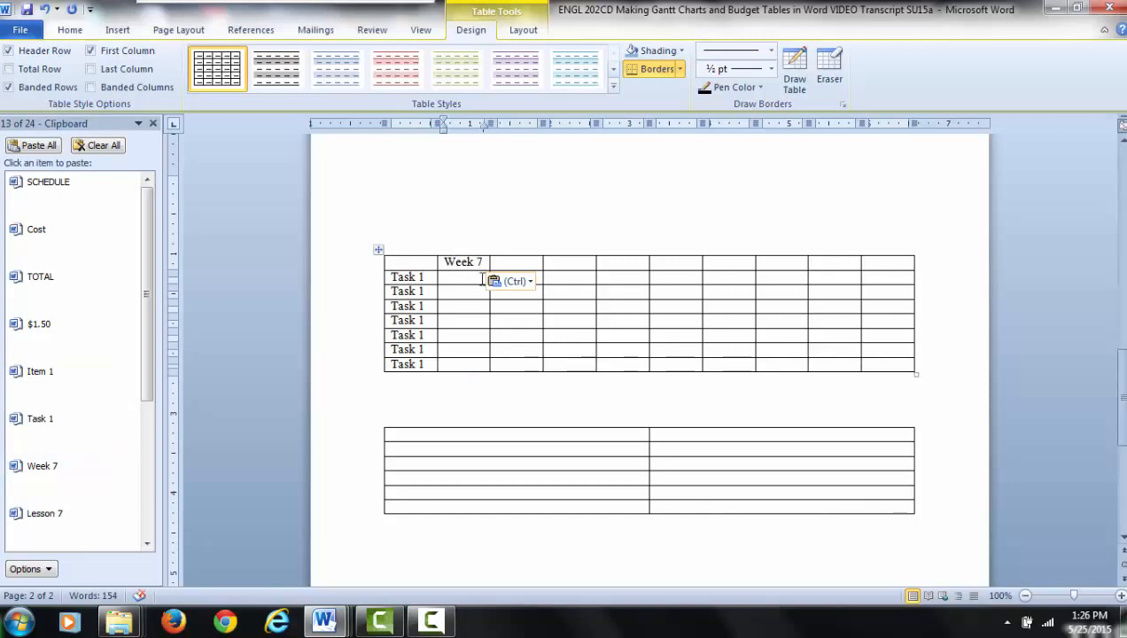
{"action": "key", "text": "BackSpace"}
{"action": "key", "text": "BackSpace"}
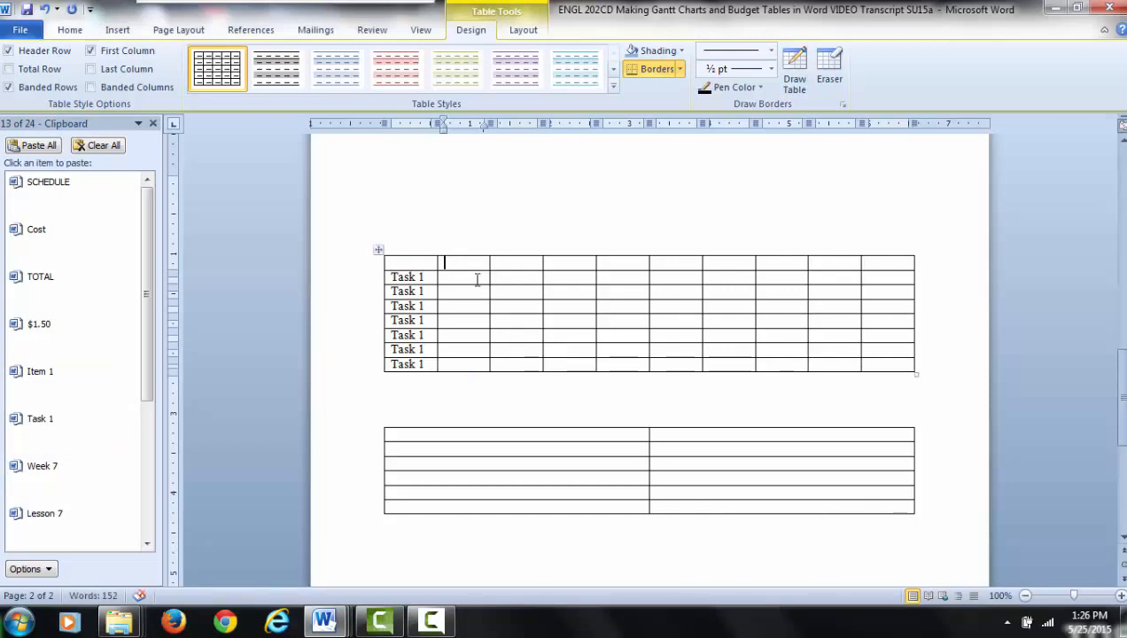
- Paste the copied text "Lesson 7" as the second column's heading and widen that column slightly to fit it on one line
{"action": "left_click", "coordinate": [32, 528]}
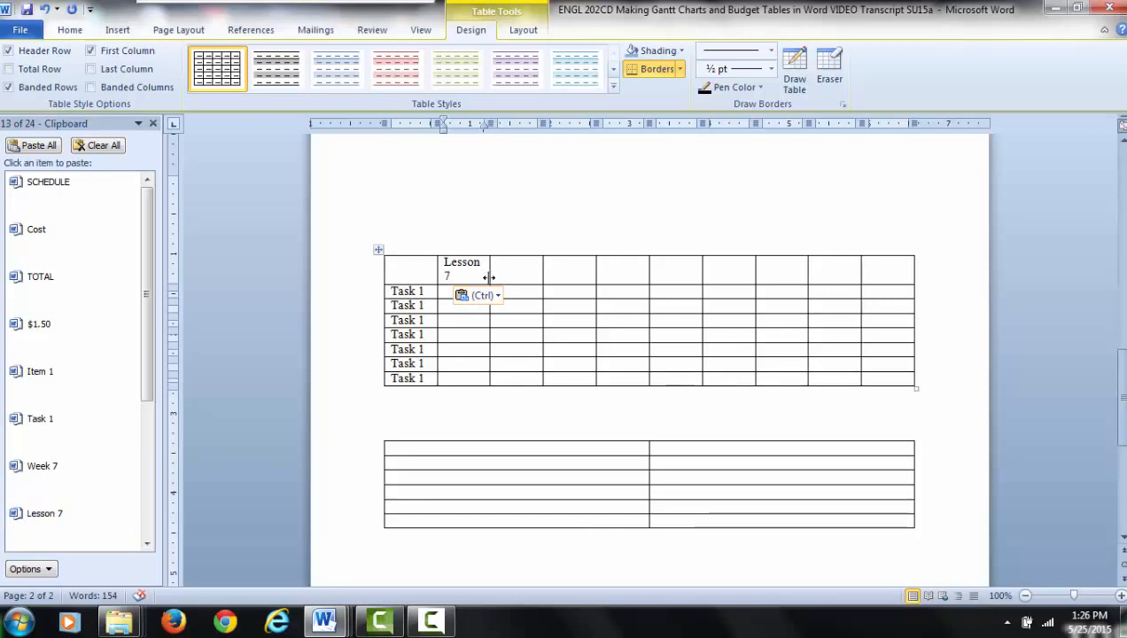
{"action": "left_click_drag", "start_coordinate": [489, 277], "coordinate": [494, 277]}
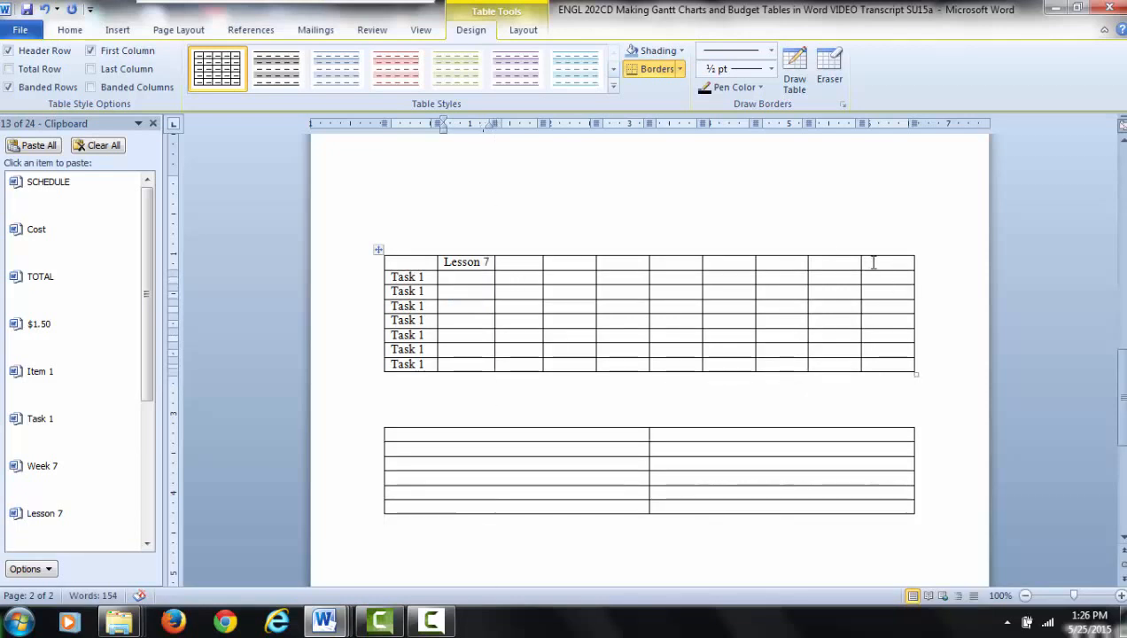
- Delete the last column of the task table and stretch the table to about the width of the two-column table below
{"action": "left_click_drag", "start_coordinate": [870, 261], "coordinate": [895, 359]}
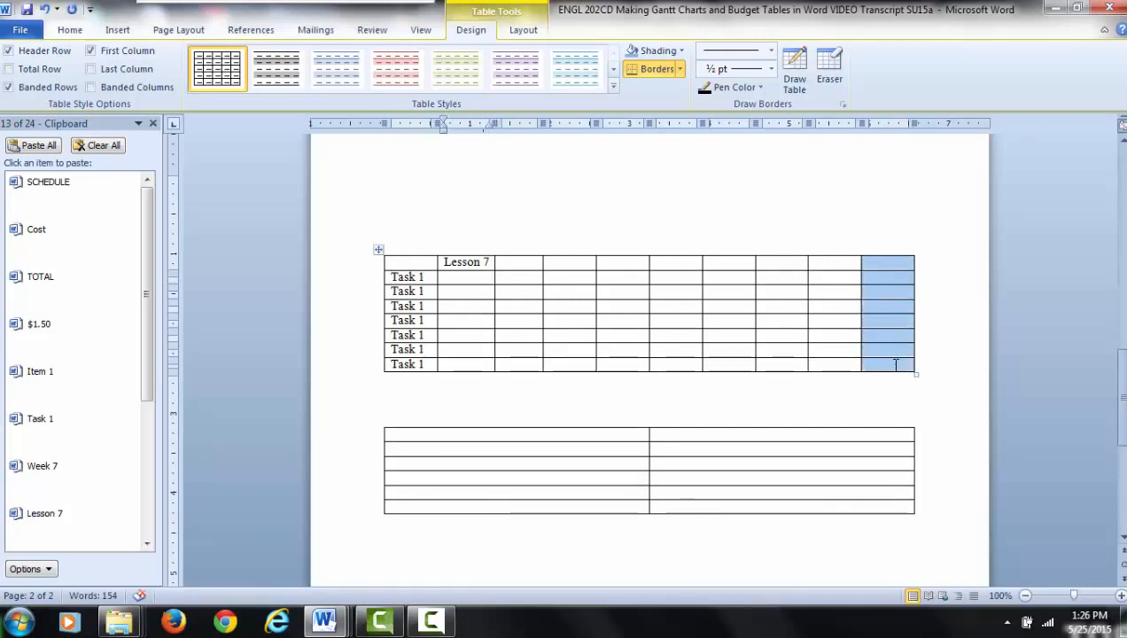
{"action": "key", "text": "Delete"}
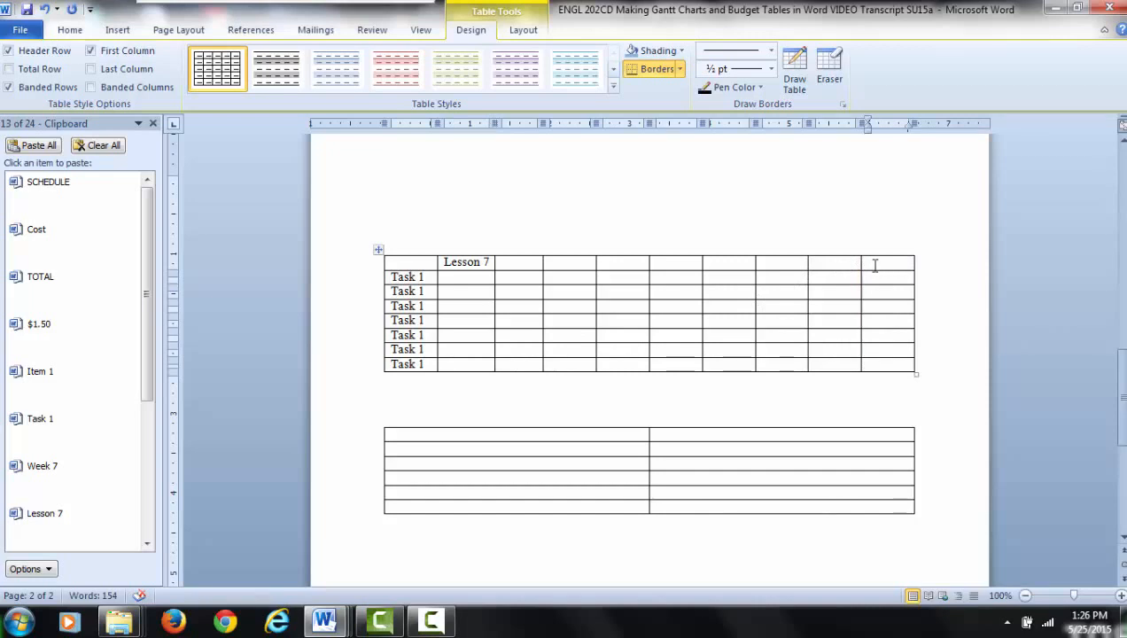
{"action": "left_click_drag", "start_coordinate": [886, 265], "coordinate": [910, 372]}
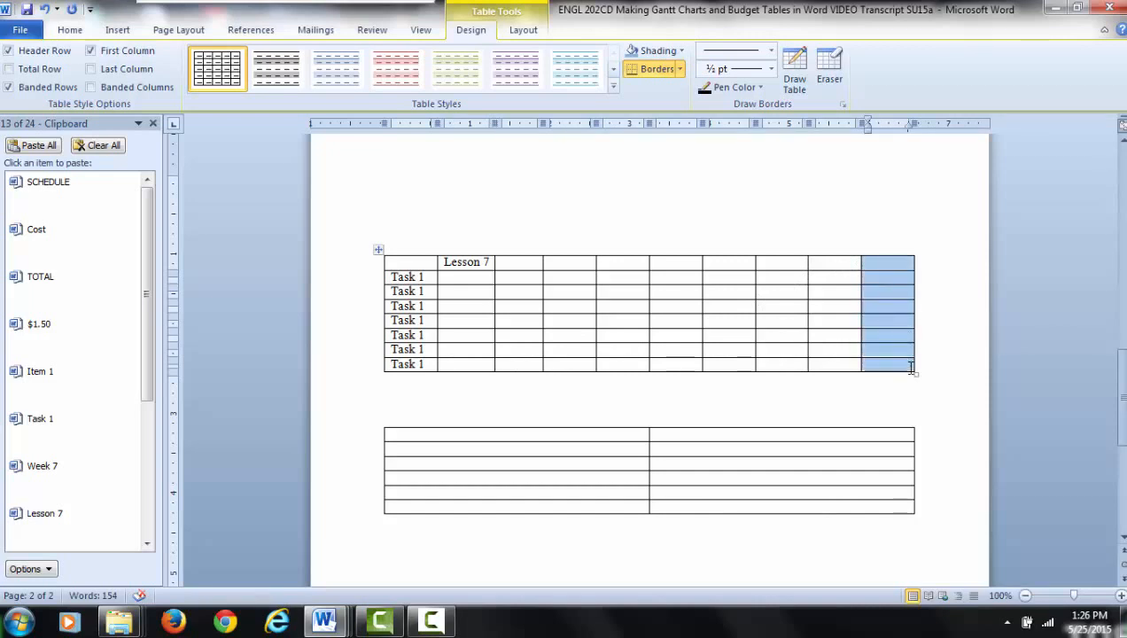
{"action": "right_click", "coordinate": [896, 312]}
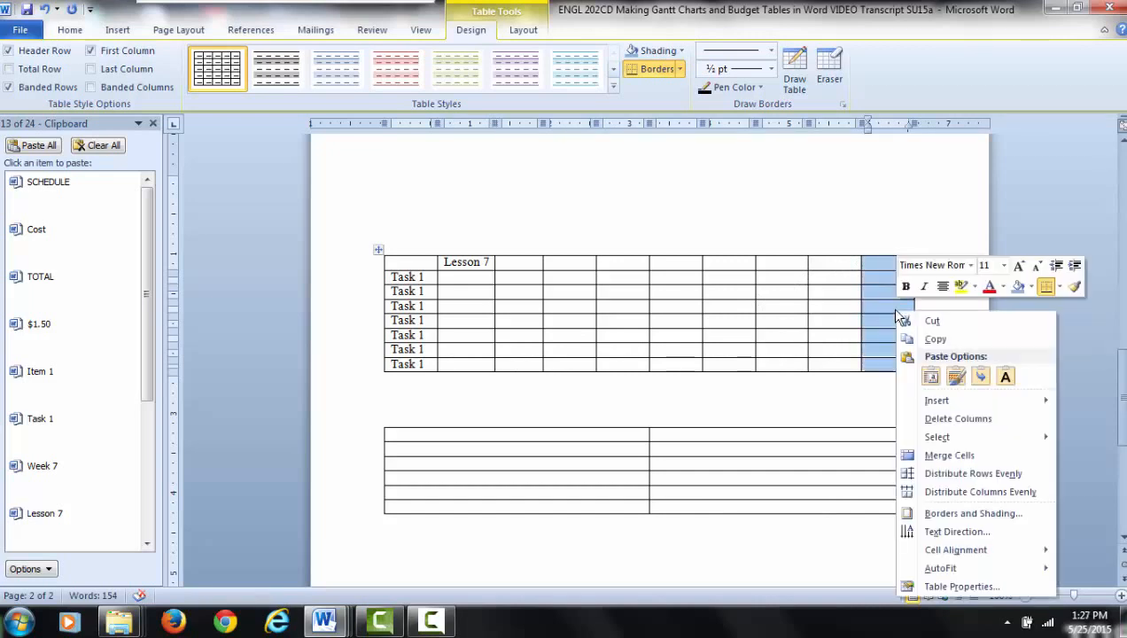
{"action": "left_click", "coordinate": [941, 423]}
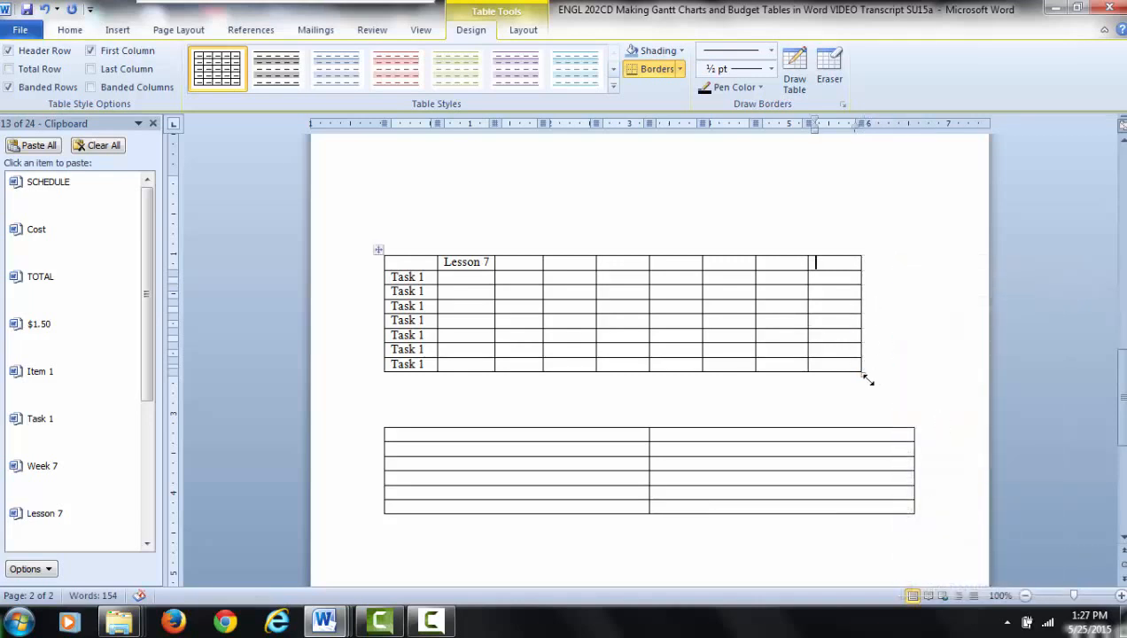
{"action": "left_click_drag", "start_coordinate": [862, 373], "coordinate": [904, 372]}
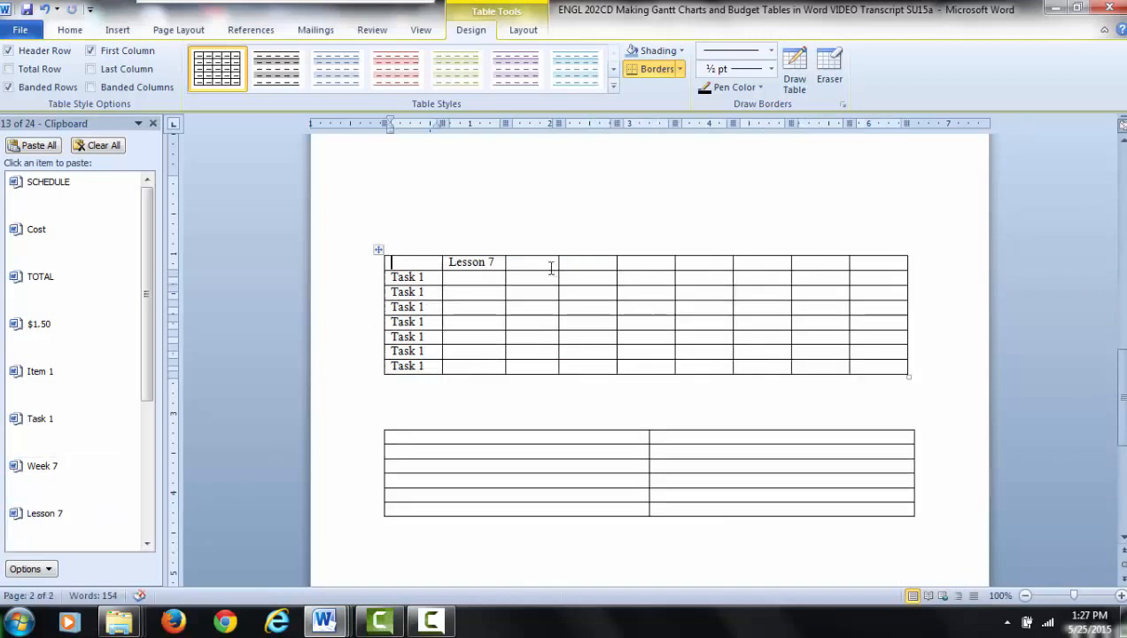
- Paste the copied text "Lesson 7" as the third and fourth column headings, widening each column slightly to fit it on one line
{"action": "left_click", "coordinate": [512, 263]}
{"action": "left_click", "coordinate": [81, 527]}
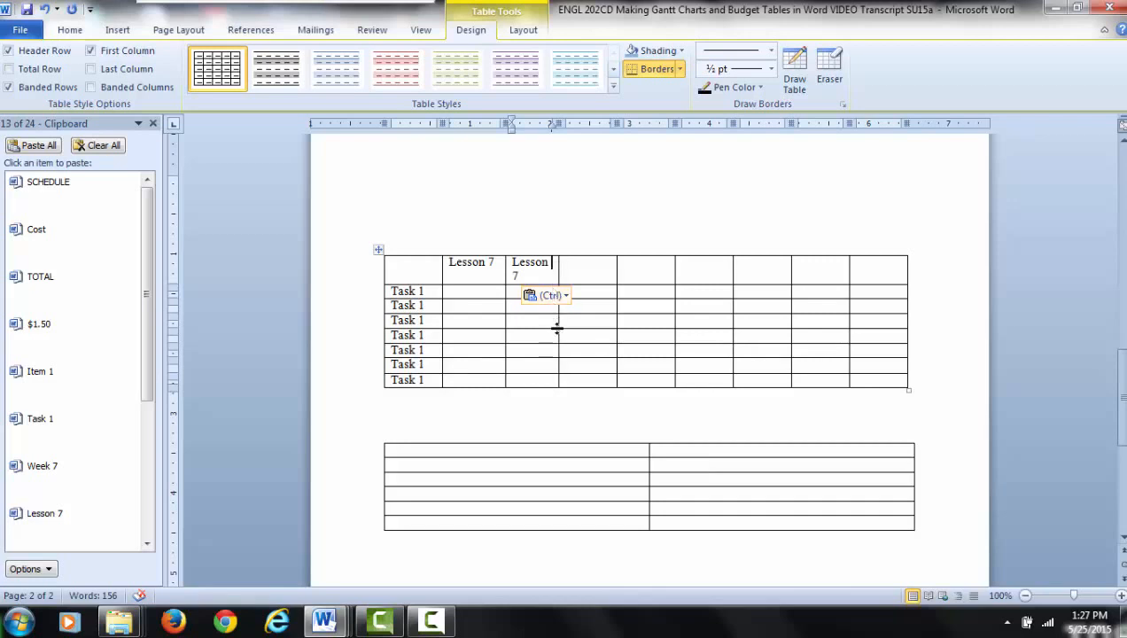
{"action": "left_click_drag", "start_coordinate": [558, 325], "coordinate": [563, 324]}
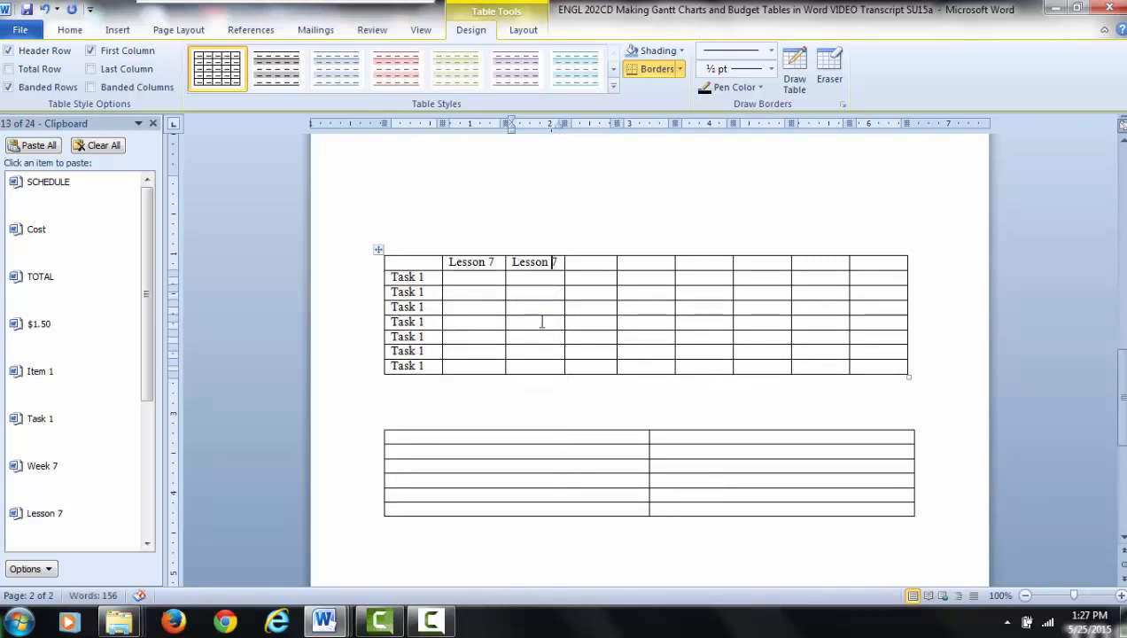
{"action": "left_click", "coordinate": [577, 262]}
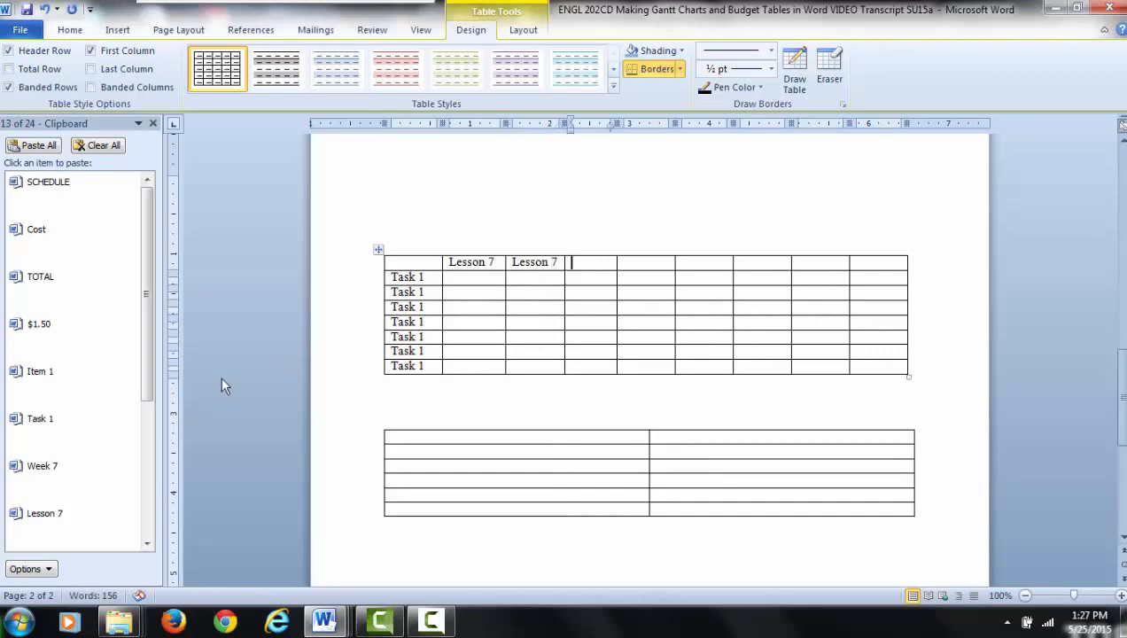
{"action": "left_click", "coordinate": [50, 528]}
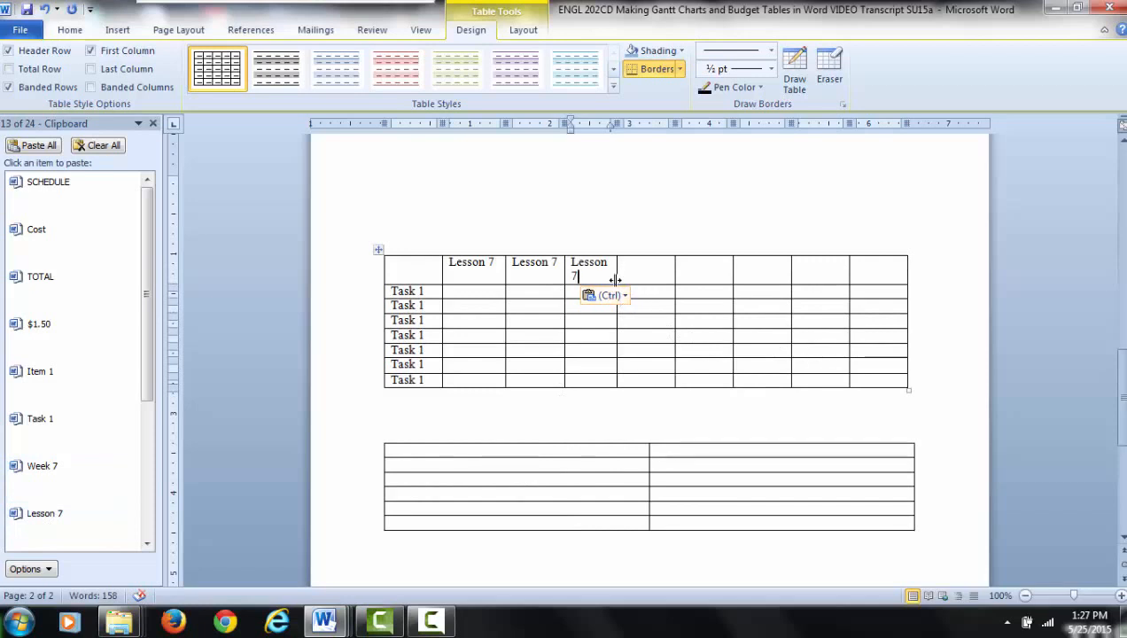
{"action": "left_click_drag", "start_coordinate": [615, 280], "coordinate": [624, 281]}
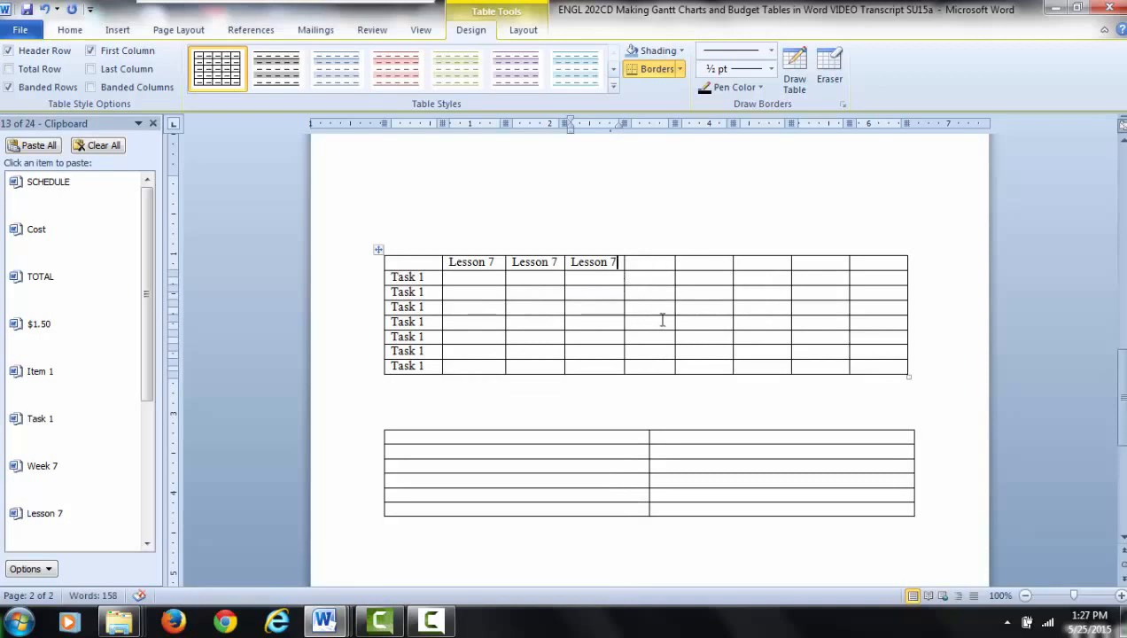
- Paste the copied text "Lesson 7" as the heading of the fifth, sixth, seventh and eighth columns of the task table
{"action": "left_click", "coordinate": [700, 309]}
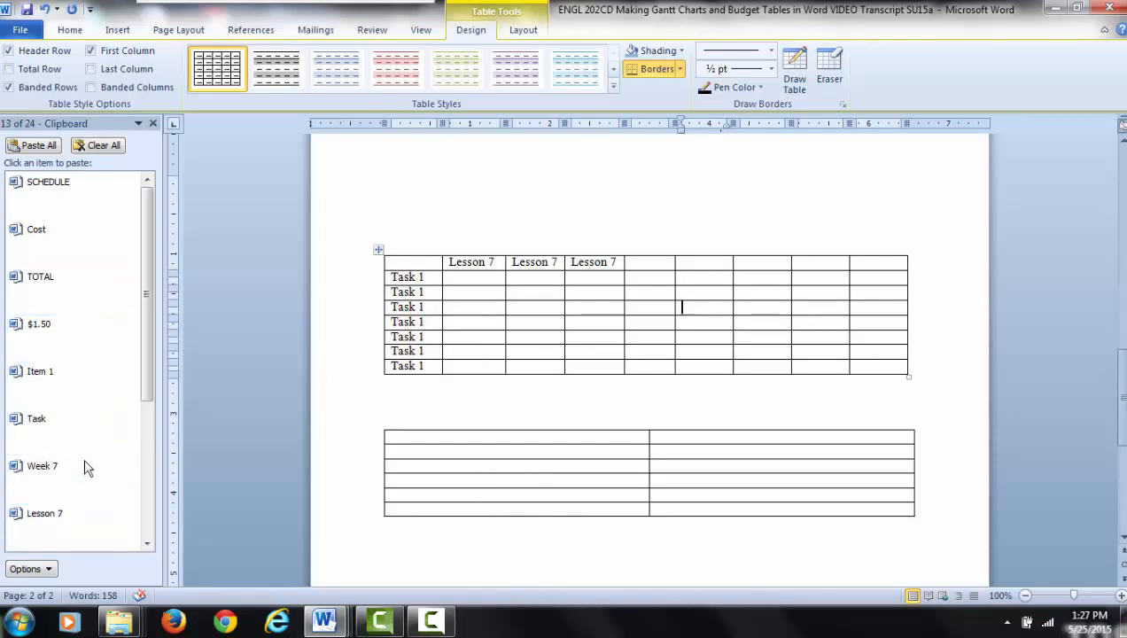
{"action": "left_click", "coordinate": [633, 265]}
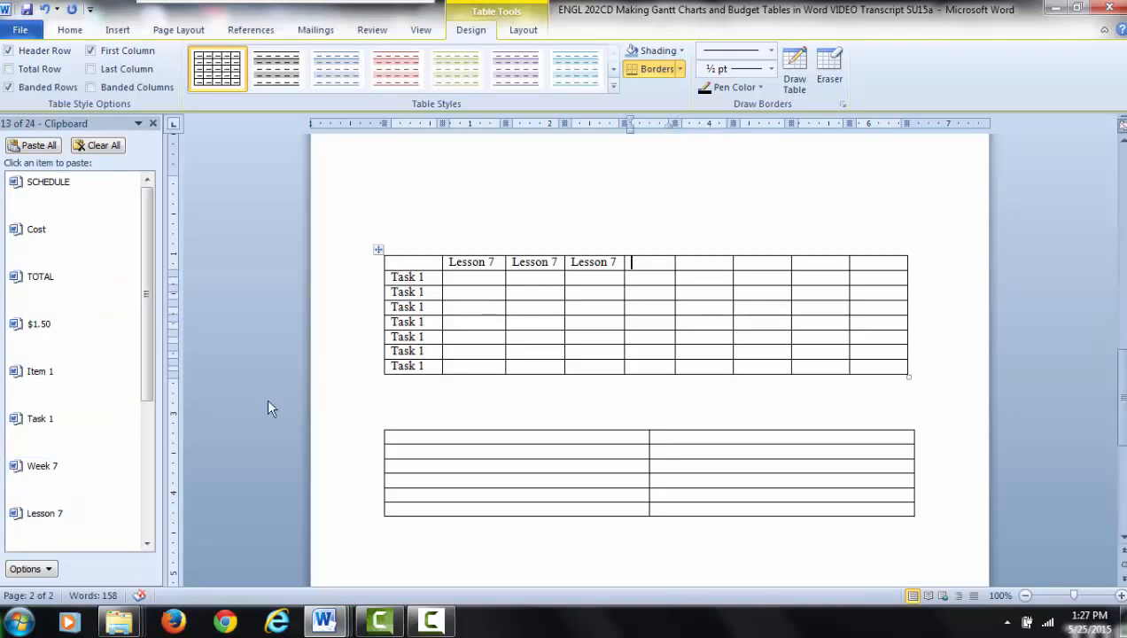
{"action": "left_click", "coordinate": [46, 528]}
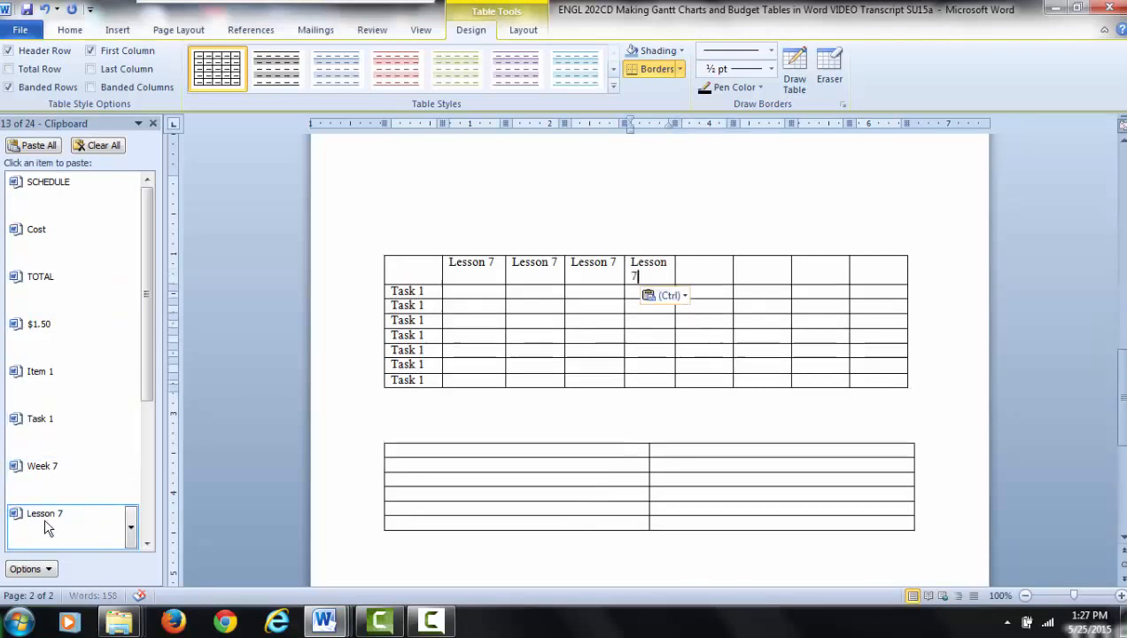
{"action": "left_click", "coordinate": [693, 265]}
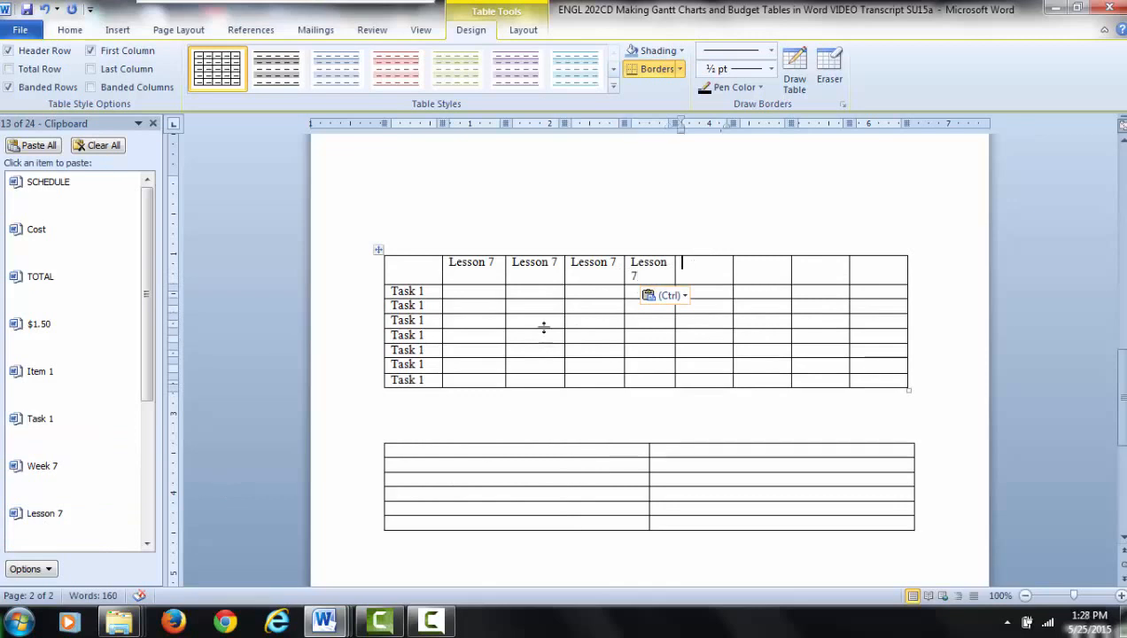
{"action": "left_click", "coordinate": [38, 526]}
{"action": "left_click", "coordinate": [758, 263]}
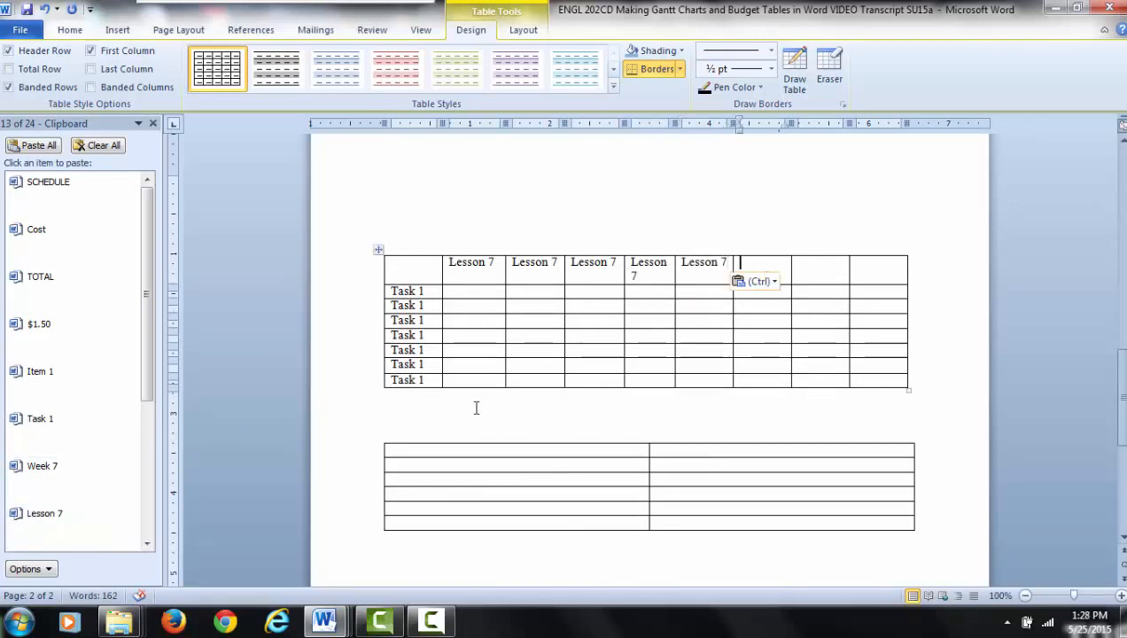
{"action": "left_click", "coordinate": [78, 531]}
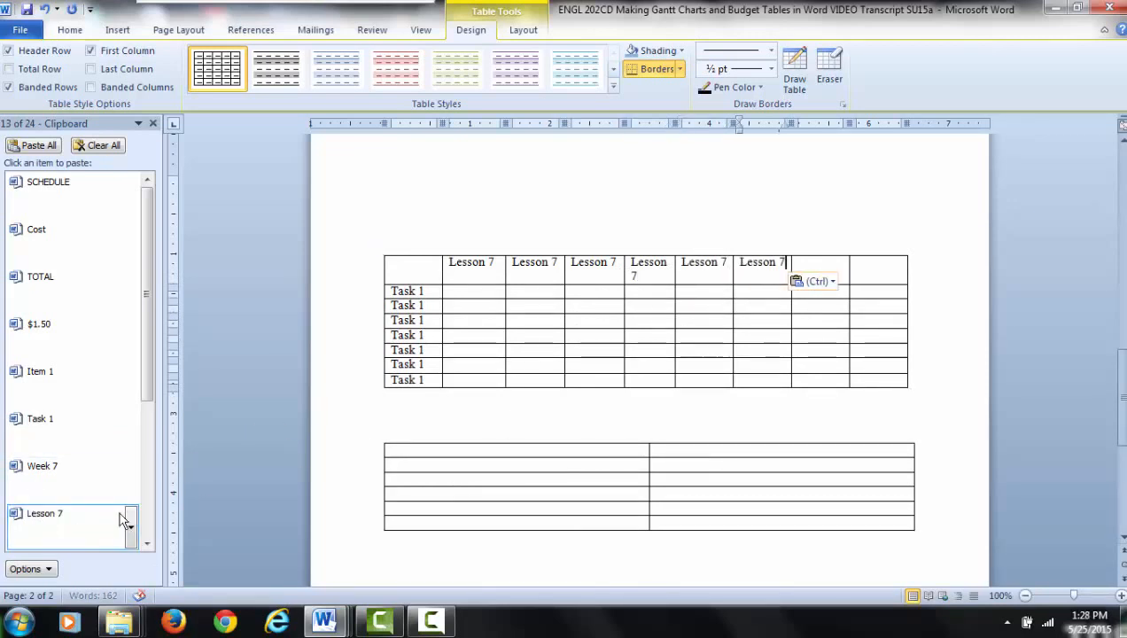
{"action": "left_click", "coordinate": [803, 266]}
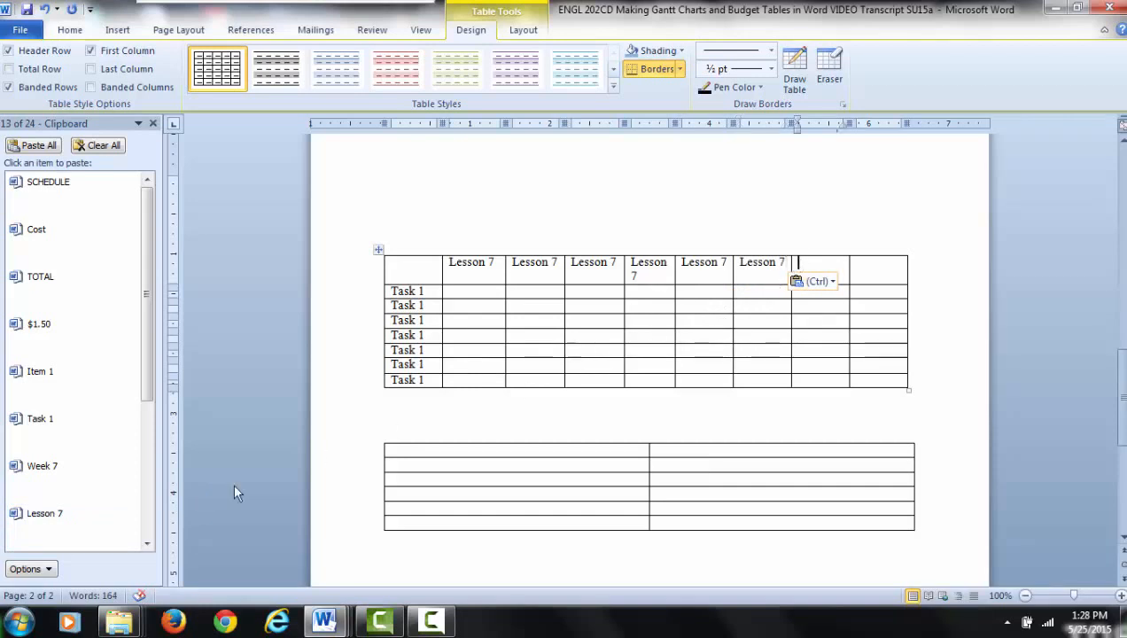
{"action": "left_click", "coordinate": [60, 517]}
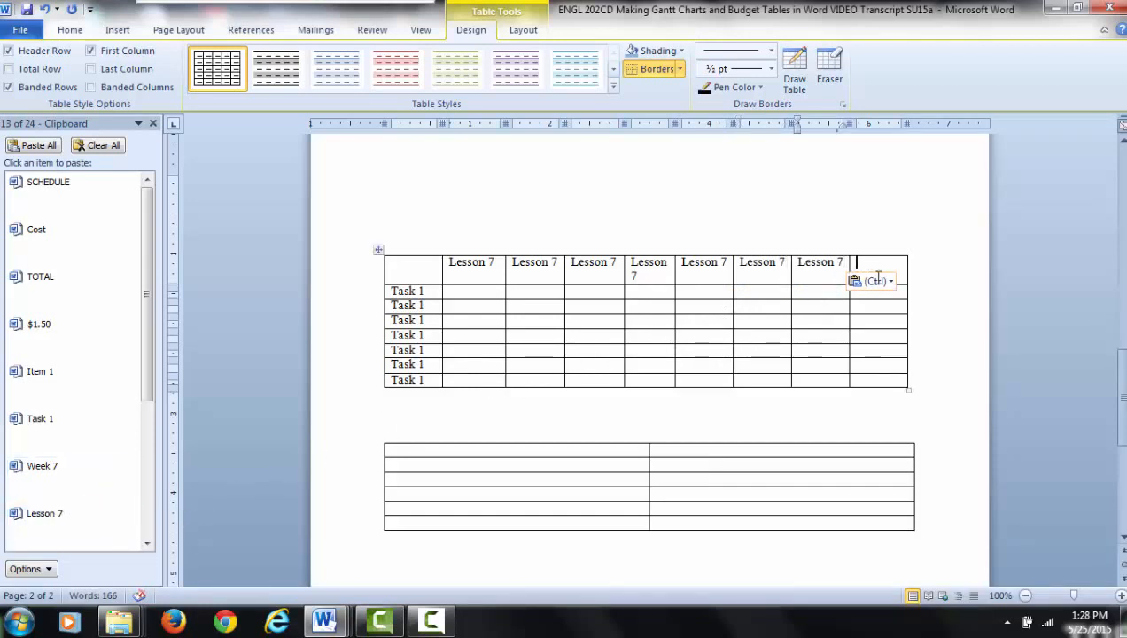
- Delete the empty last column of the task table
{"action": "left_click_drag", "start_coordinate": [872, 268], "coordinate": [873, 383]}
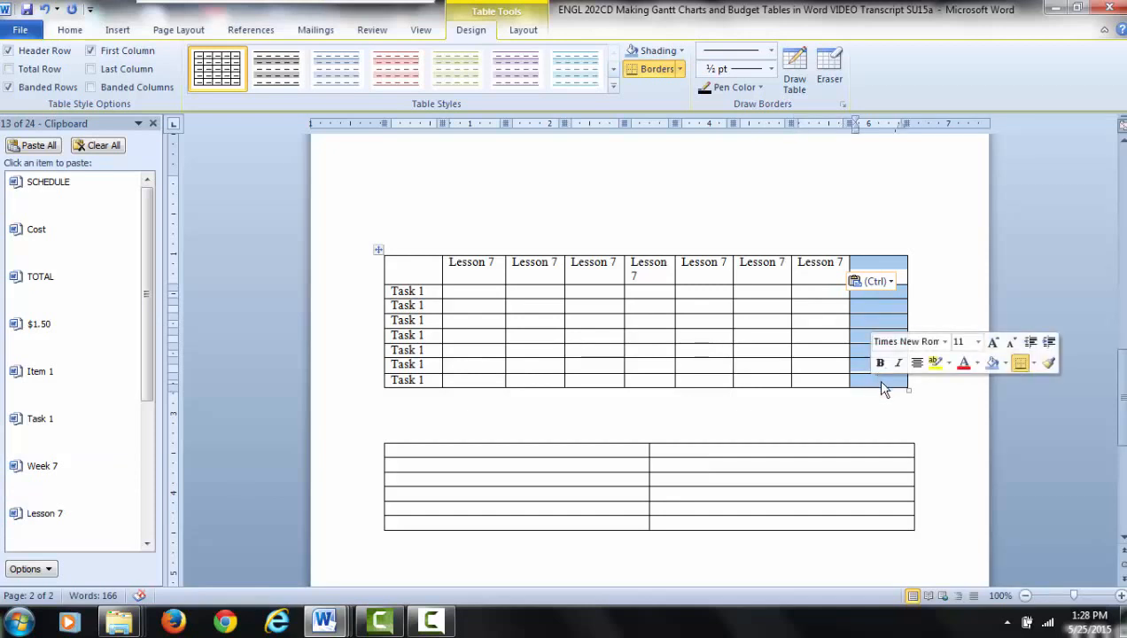
{"action": "right_click", "coordinate": [886, 307]}
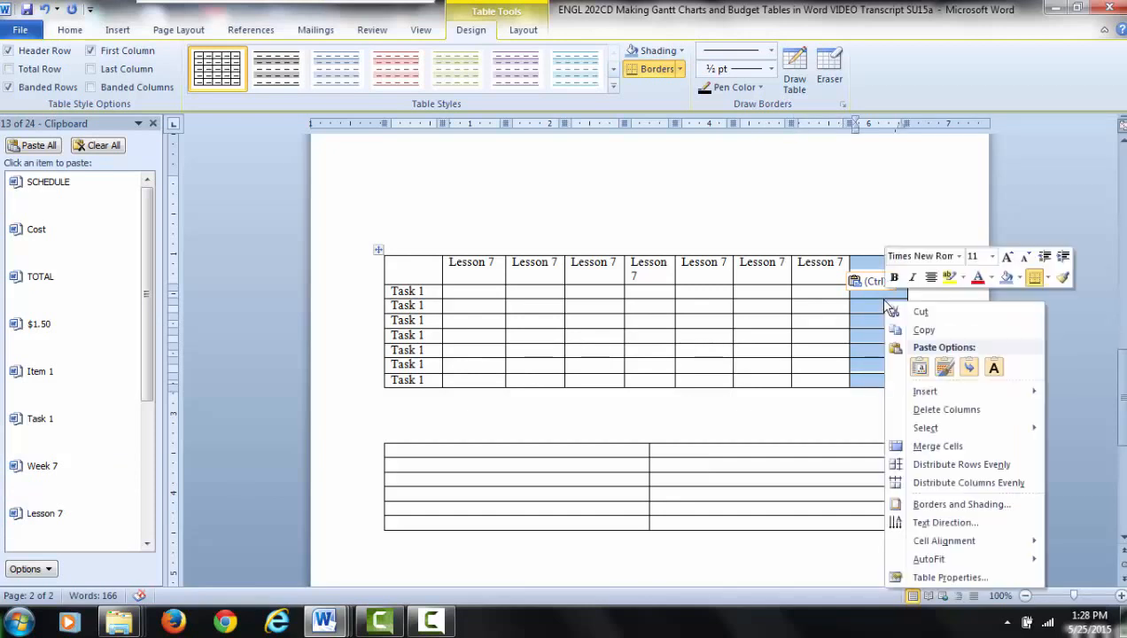
{"action": "left_click", "coordinate": [910, 412]}
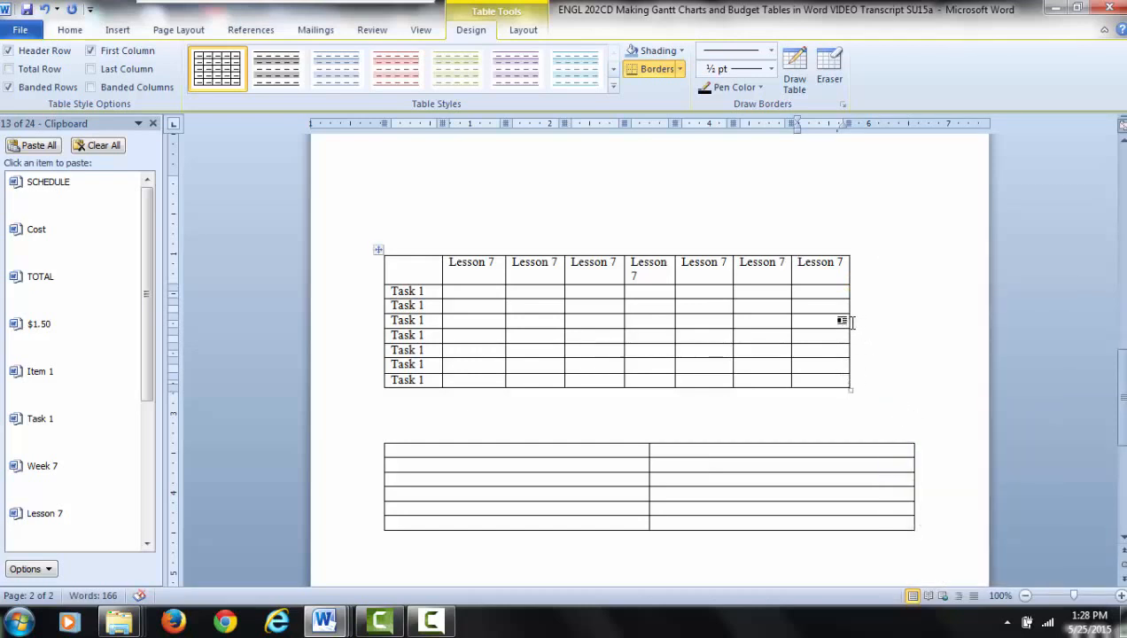
{"action": "left_click_drag", "start_coordinate": [848, 323], "coordinate": [913, 327]}
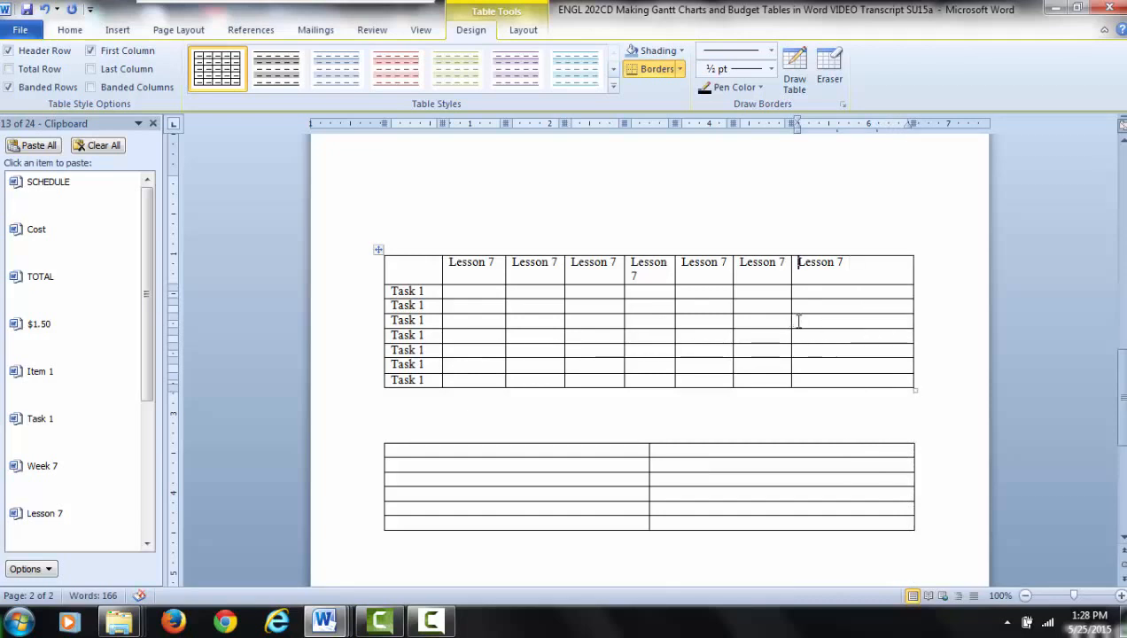
{"action": "right_click", "coordinate": [890, 352]}
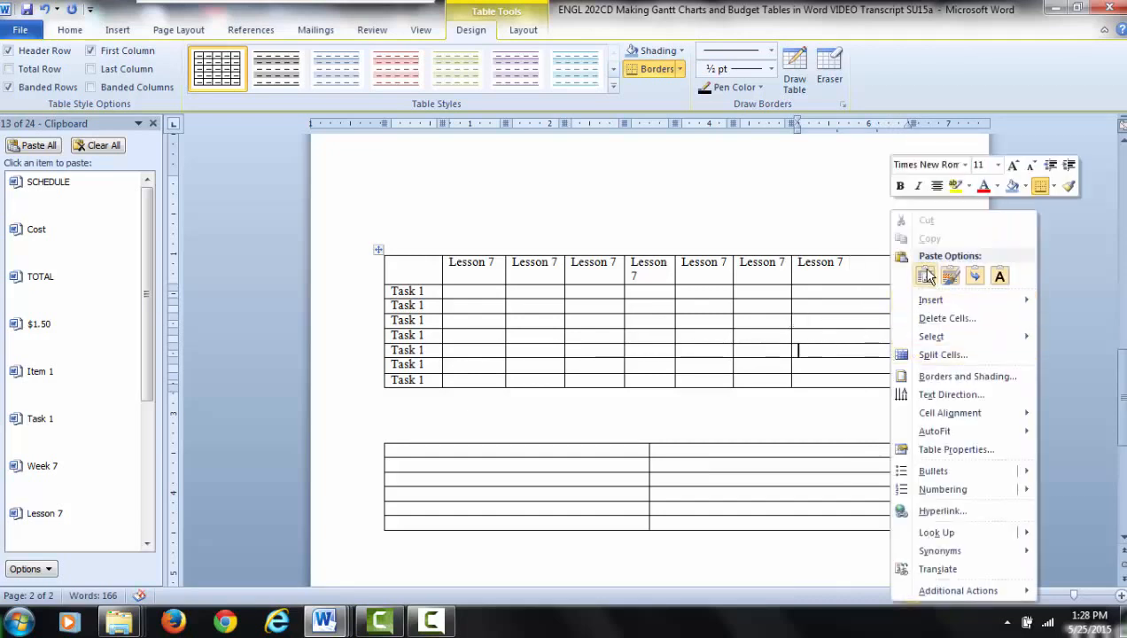
{"action": "left_click", "coordinate": [280, 121]}
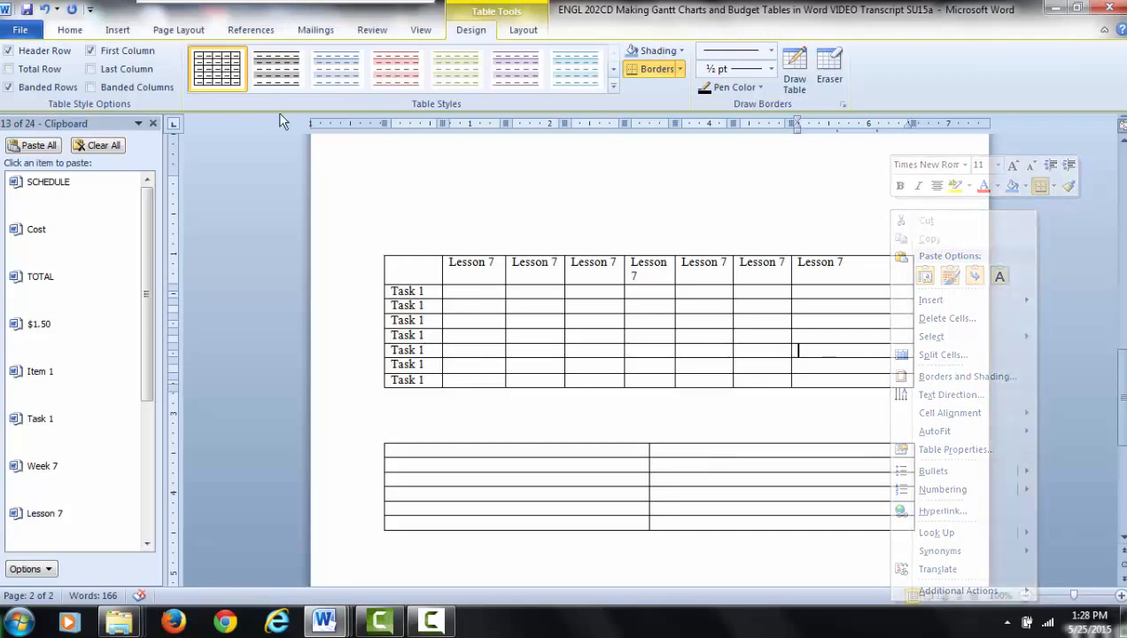
{"action": "left_click", "coordinate": [44, 9]}
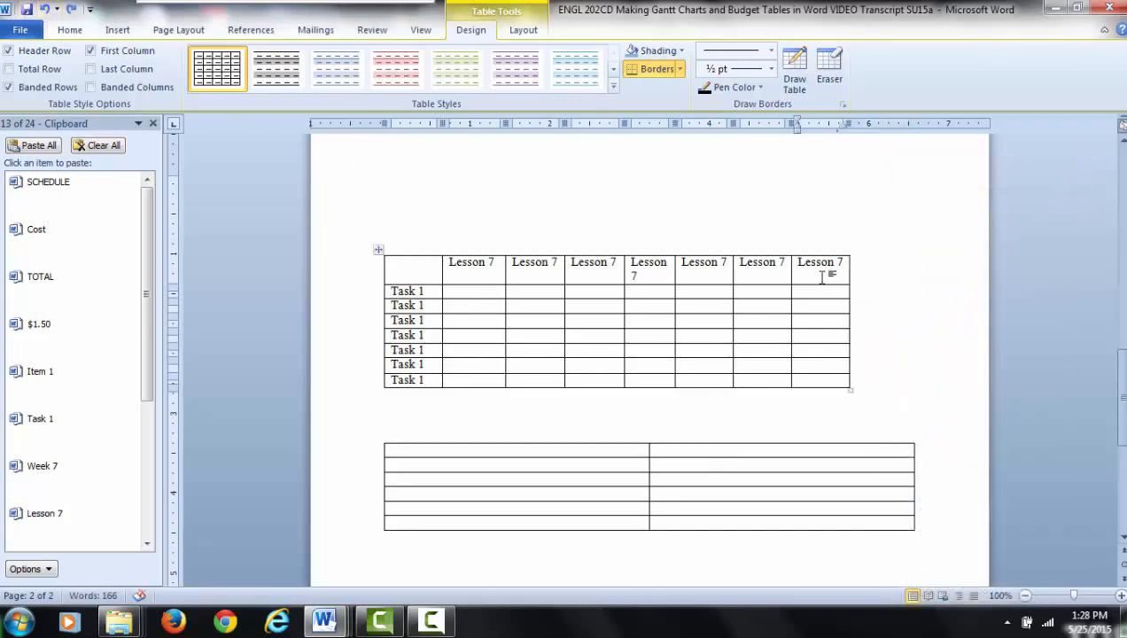
- Stretch the whole task table proportionally to about the width of the two-column table below
{"action": "left_click", "coordinate": [848, 387]}
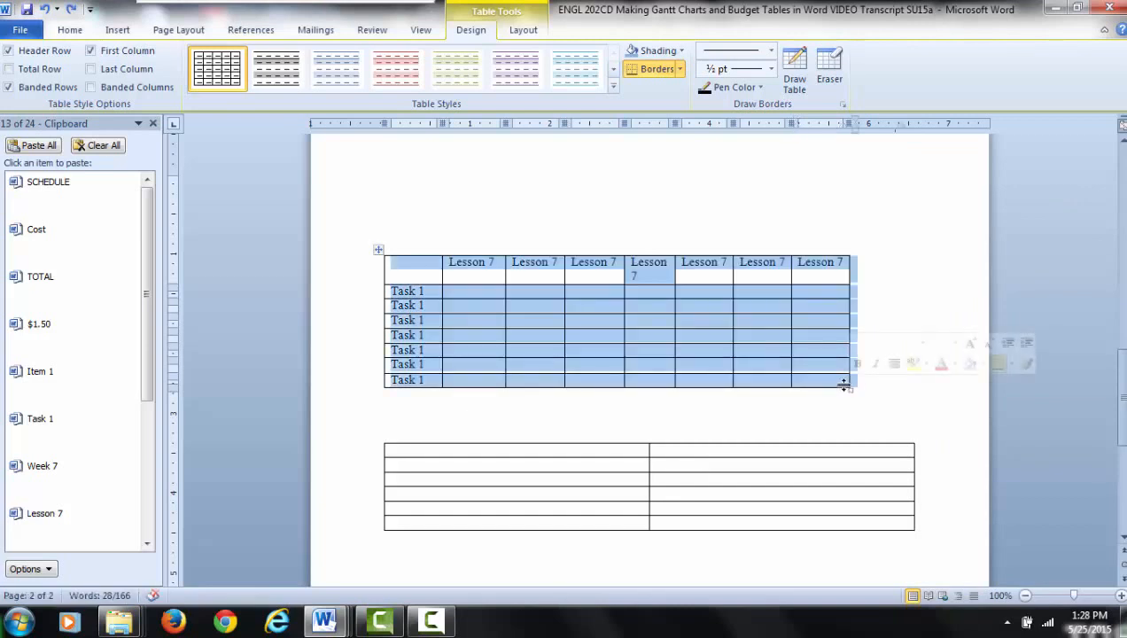
{"action": "left_click_drag", "start_coordinate": [848, 386], "coordinate": [913, 388]}
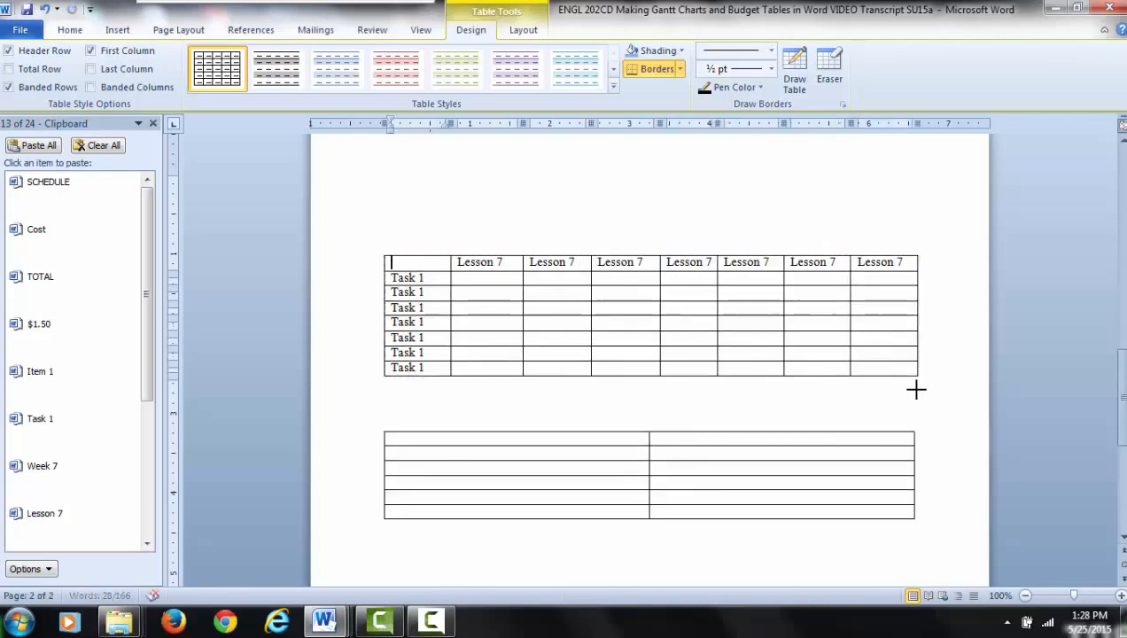
{"action": "left_click", "coordinate": [822, 413]}
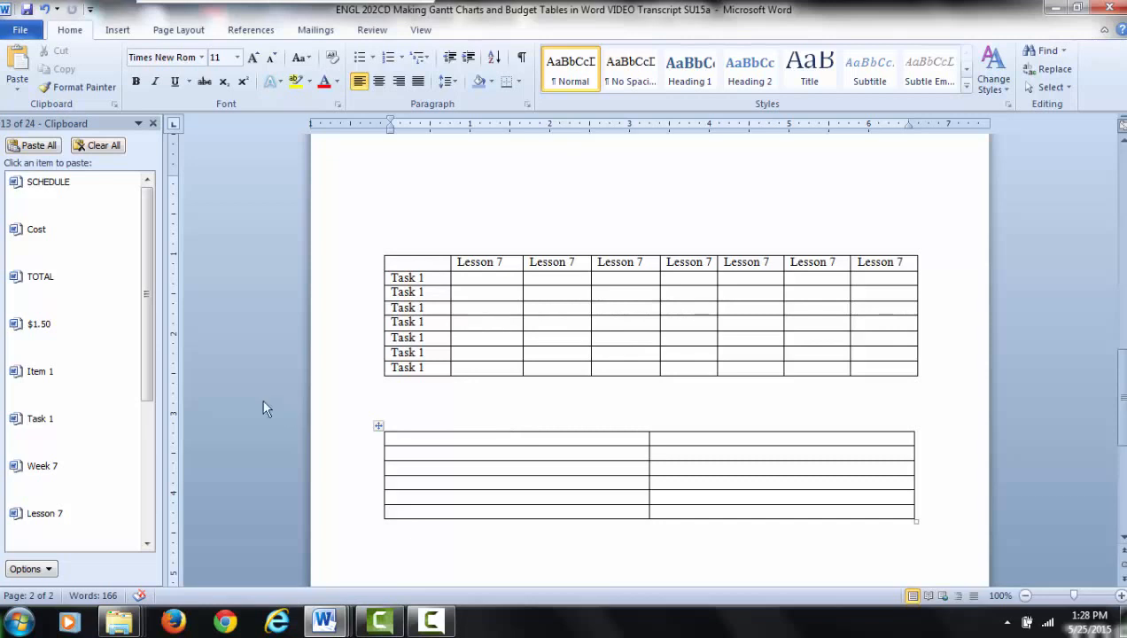
- Using the copied texts, head the two-column table's columns "Item" and "Cost" and label its last row "TOTAL" in the first column
{"action": "left_click", "coordinate": [515, 438]}
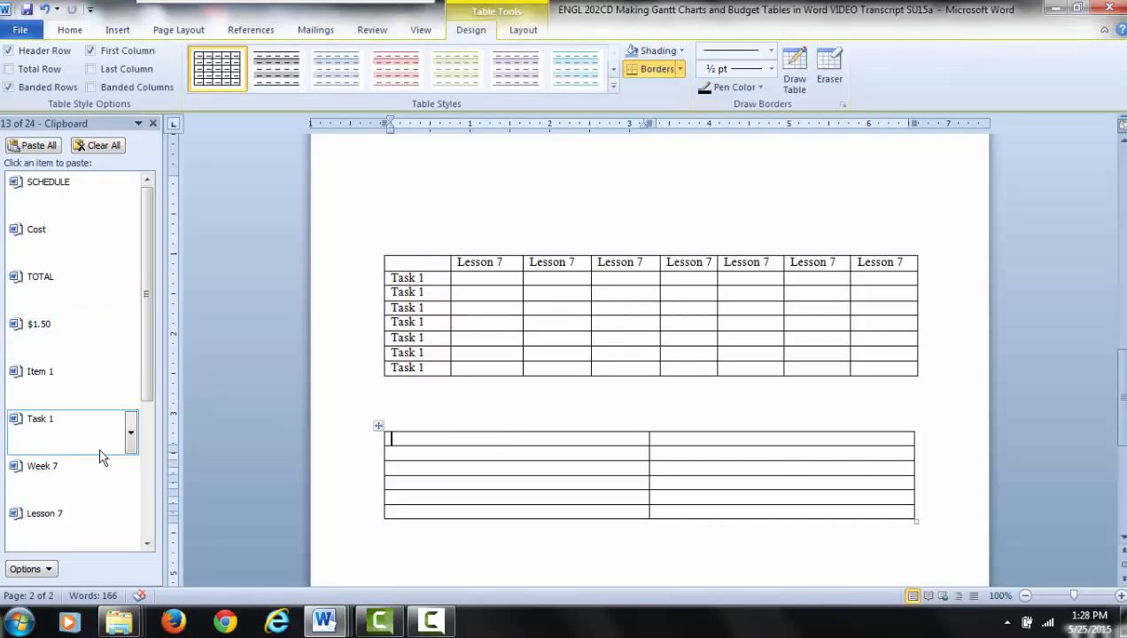
{"action": "left_click", "coordinate": [104, 389]}
{"action": "key", "text": "BackSpace"}
{"action": "key", "text": "BackSpace"}
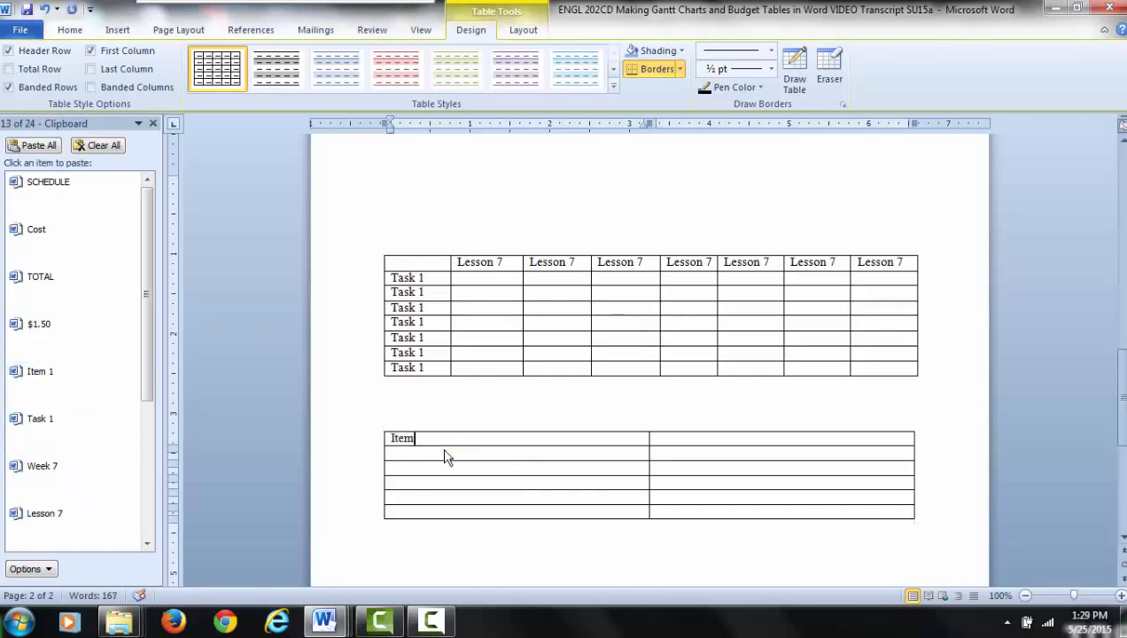
{"action": "left_click", "coordinate": [660, 440]}
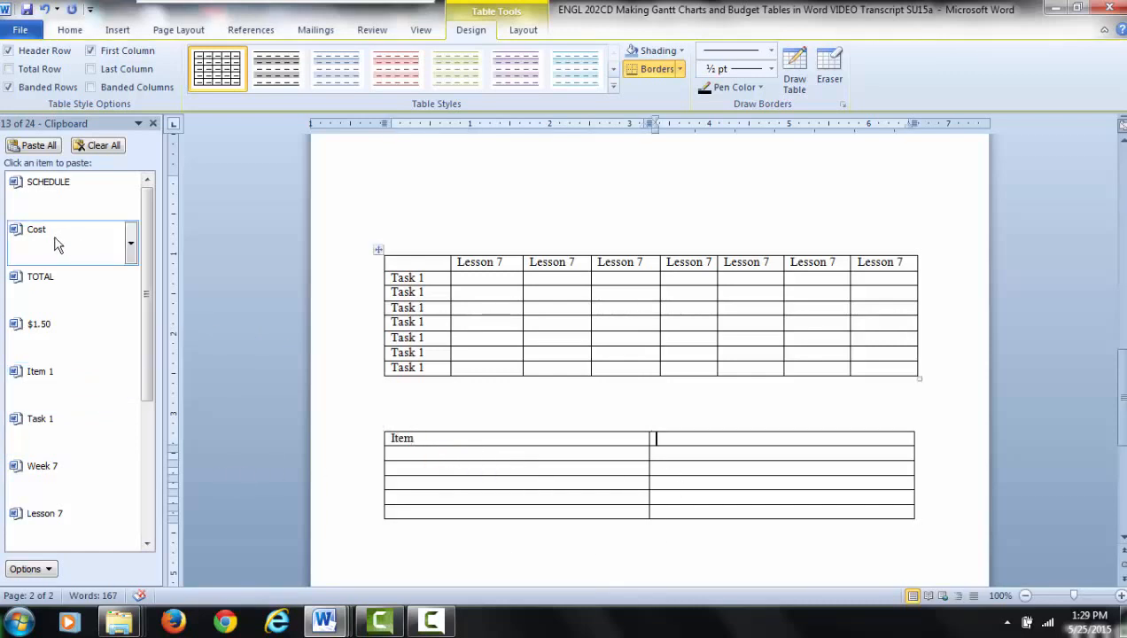
{"action": "left_click", "coordinate": [55, 246]}
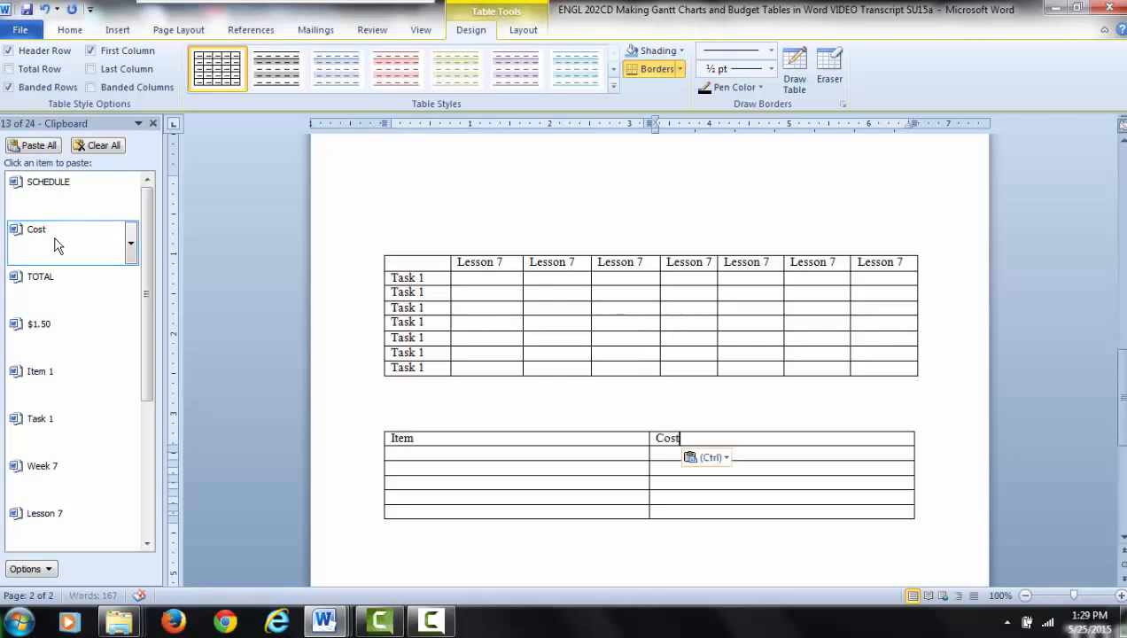
{"action": "left_click", "coordinate": [401, 515]}
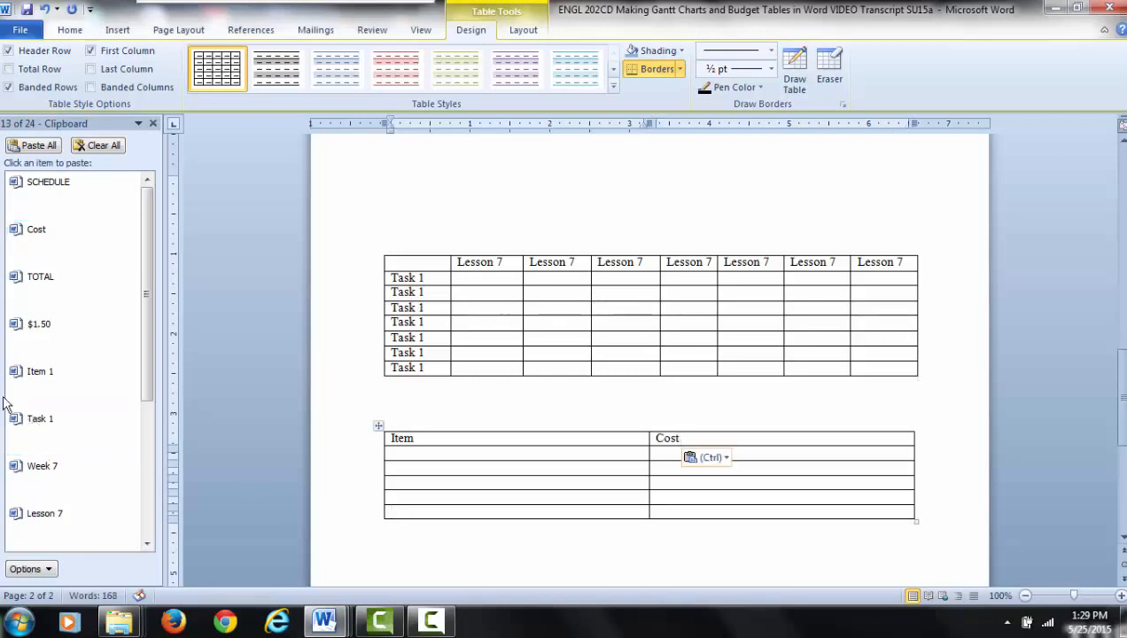
{"action": "left_click", "coordinate": [29, 288]}
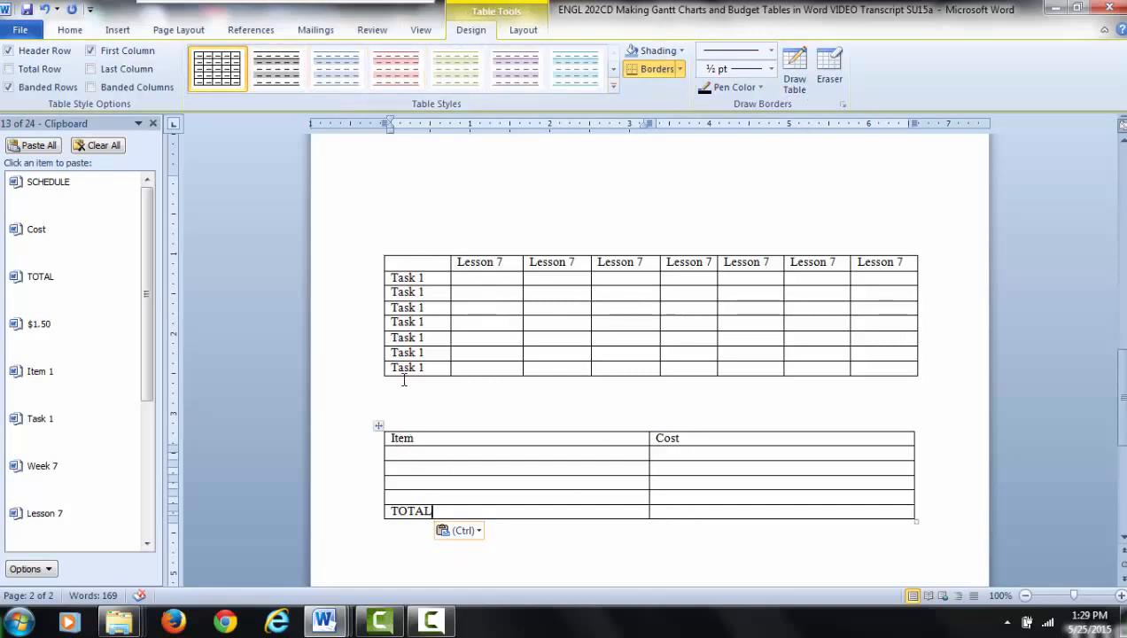
- Align the text of all the "Task 1" cells in the task table's first column to the top right
{"action": "left_click", "coordinate": [392, 410]}
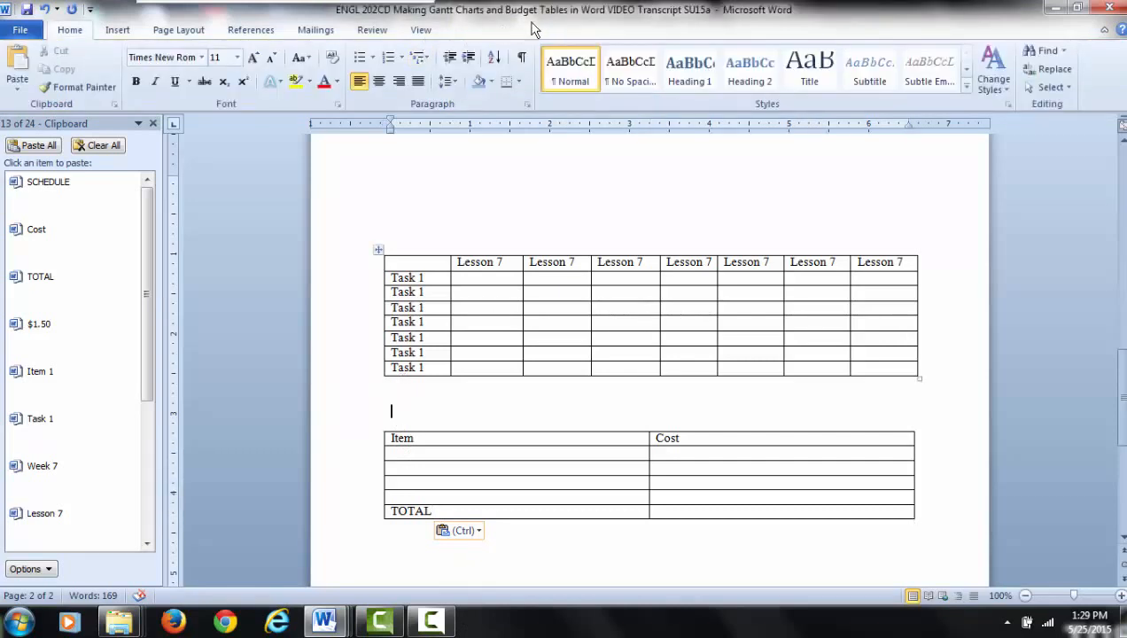
{"action": "left_click", "coordinate": [501, 283]}
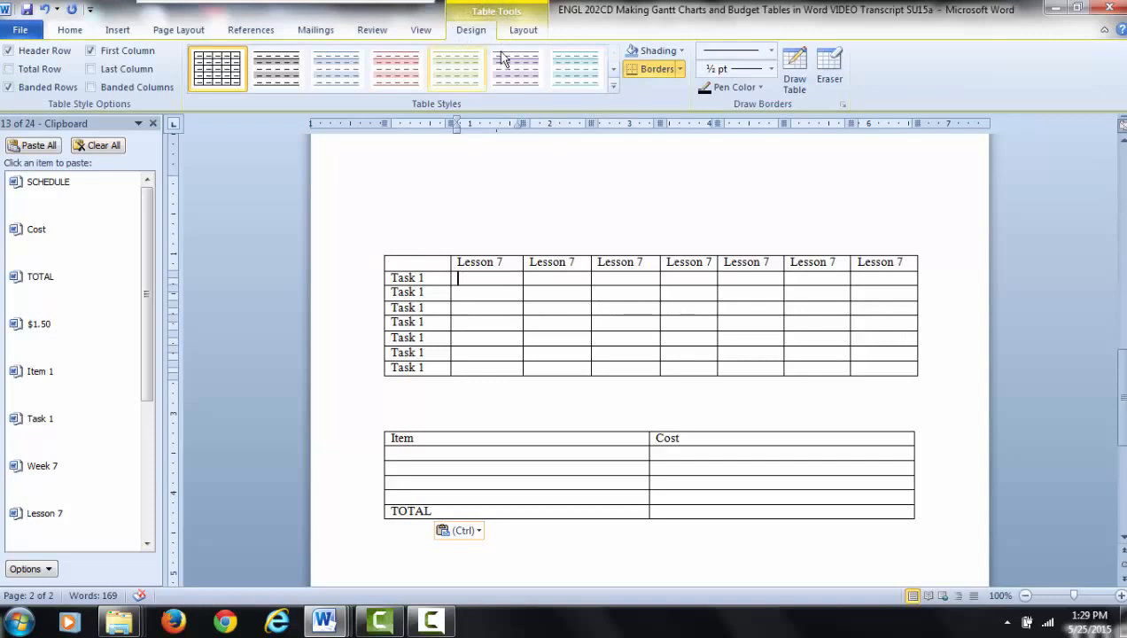
{"action": "left_click", "coordinate": [523, 30]}
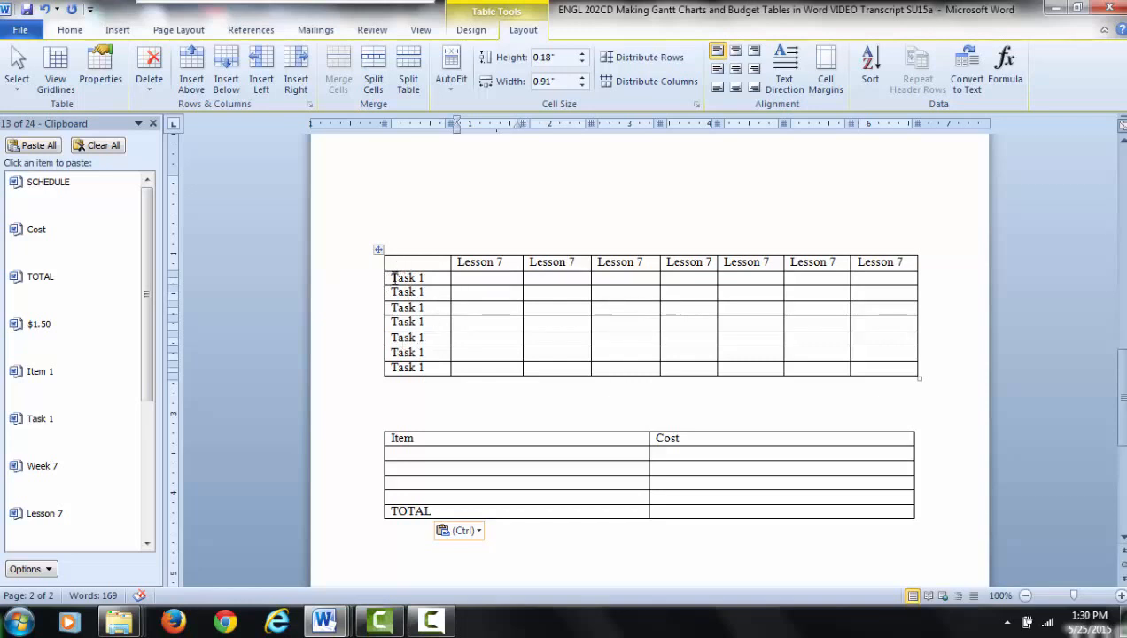
{"action": "left_click_drag", "start_coordinate": [393, 277], "coordinate": [428, 372]}
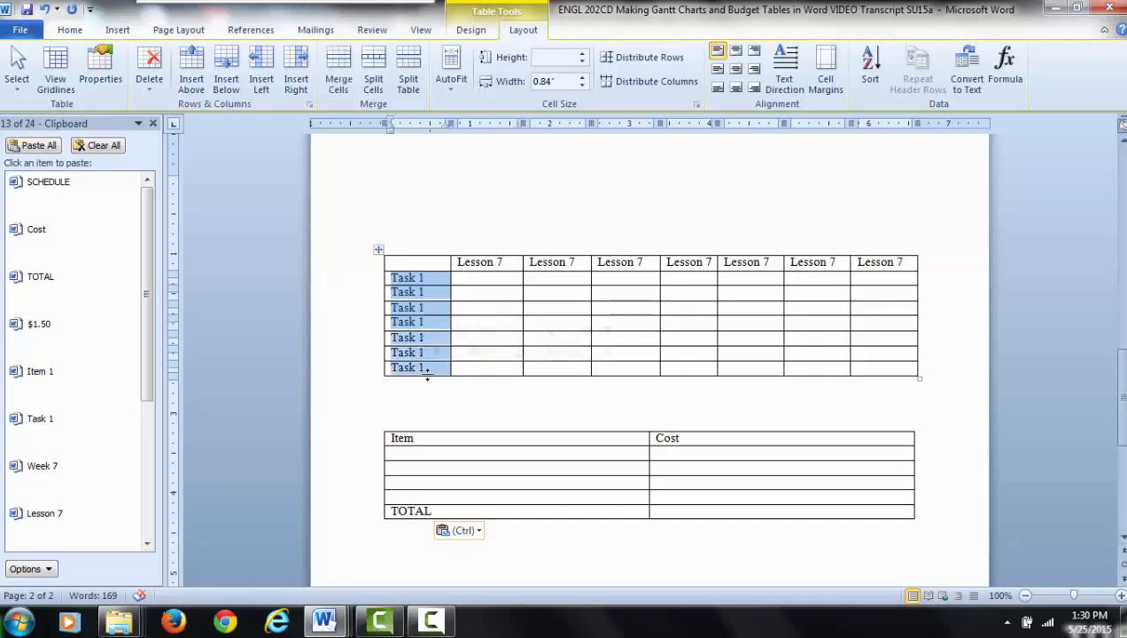
{"action": "left_click", "coordinate": [754, 53]}
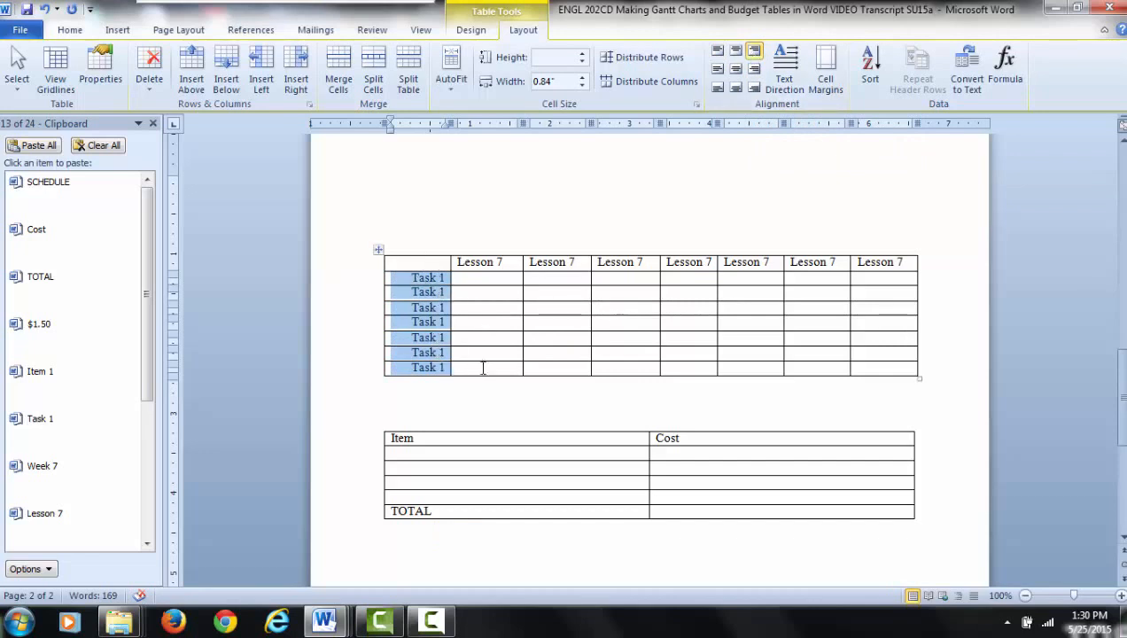
- Stretch the task table taller, to rows about 0.25" high, and align its empty top-left cell center right
{"action": "left_click_drag", "start_coordinate": [919, 377], "coordinate": [918, 416]}
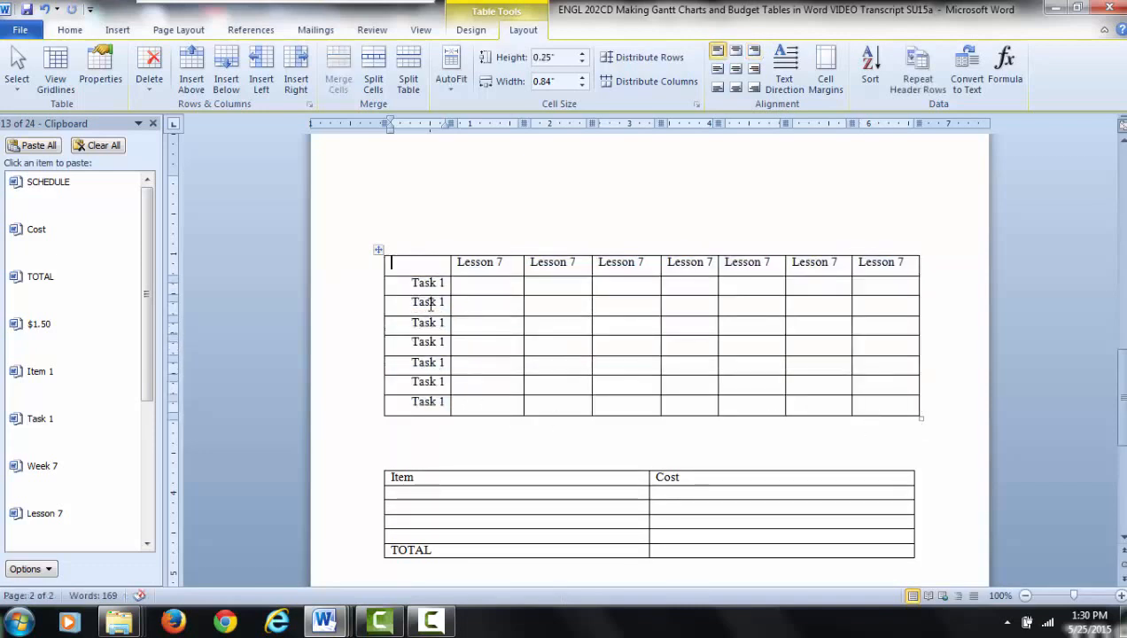
{"action": "double_click", "coordinate": [426, 266]}
{"action": "left_click", "coordinate": [754, 70]}
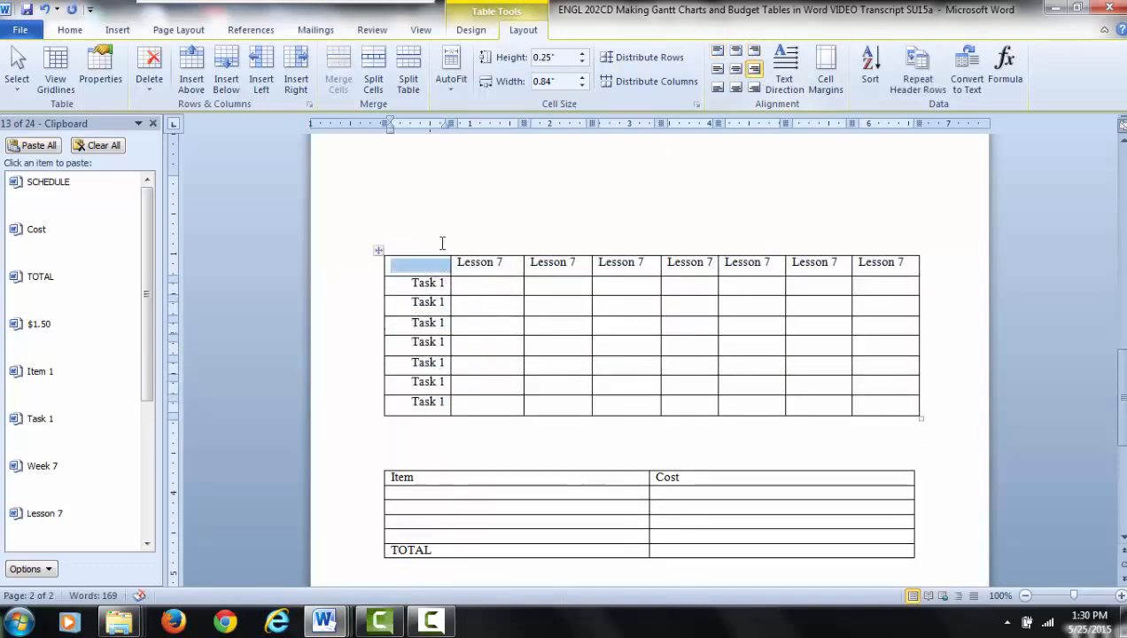
- Align the first column's "Task 1" cells center right and center the "Lesson 7" header cells horizontally and vertically
{"action": "left_click_drag", "start_coordinate": [429, 284], "coordinate": [445, 400]}
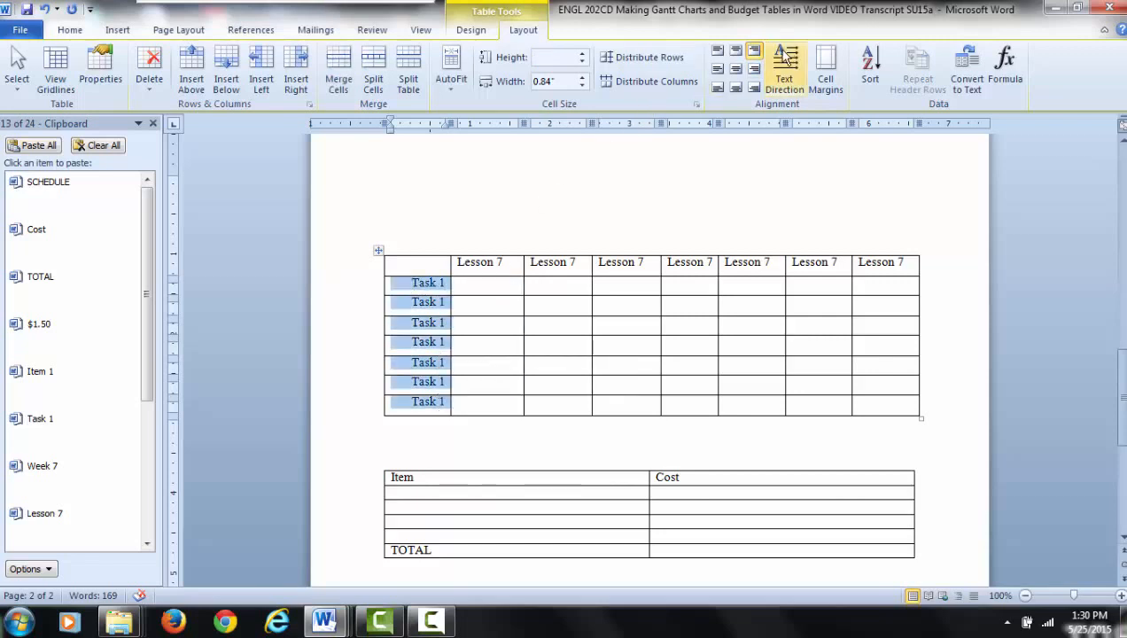
{"action": "left_click", "coordinate": [754, 70]}
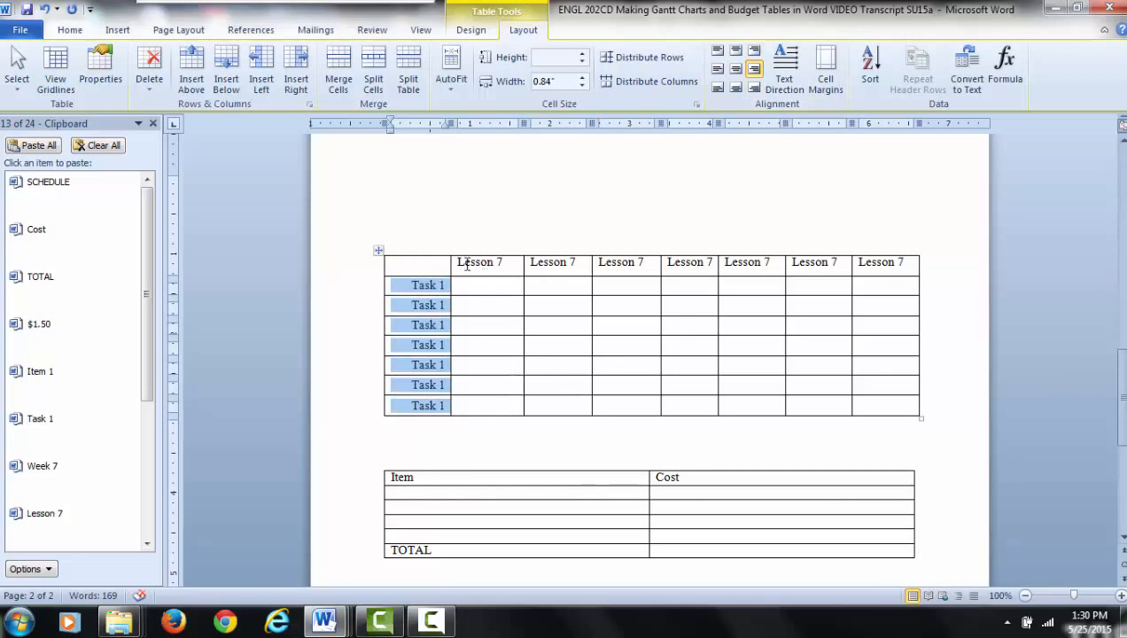
{"action": "left_click_drag", "start_coordinate": [461, 264], "coordinate": [886, 266]}
{"action": "left_click", "coordinate": [736, 69]}
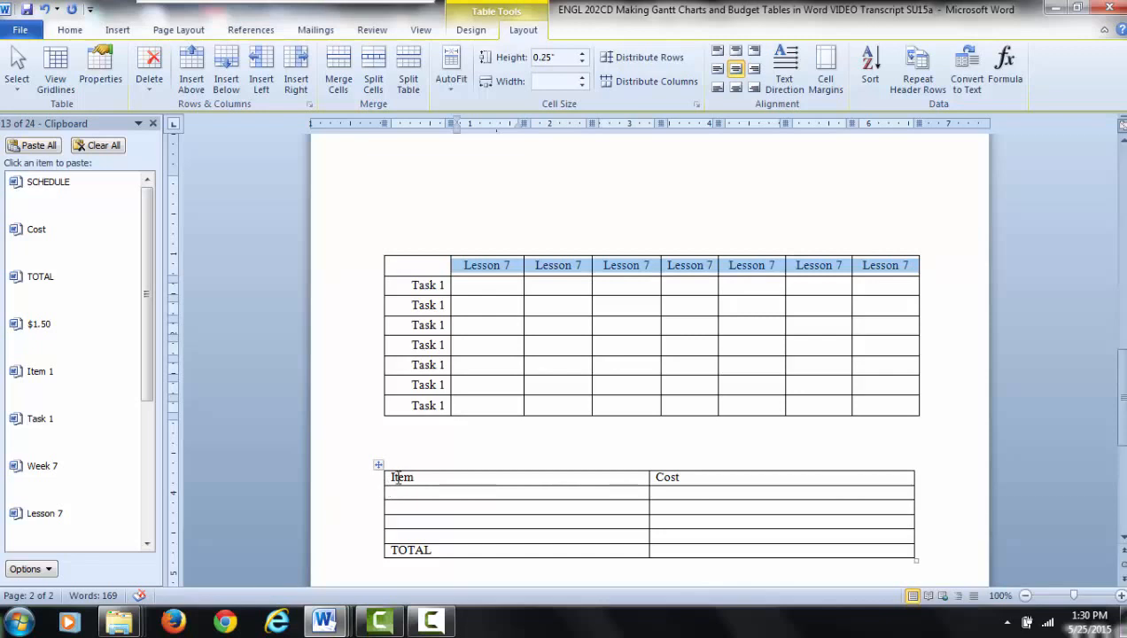
- Center the "Item" and "Cost" header row and the "TOTAL" row of the two-column table horizontally and vertically
{"action": "left_click_drag", "start_coordinate": [398, 479], "coordinate": [754, 482]}
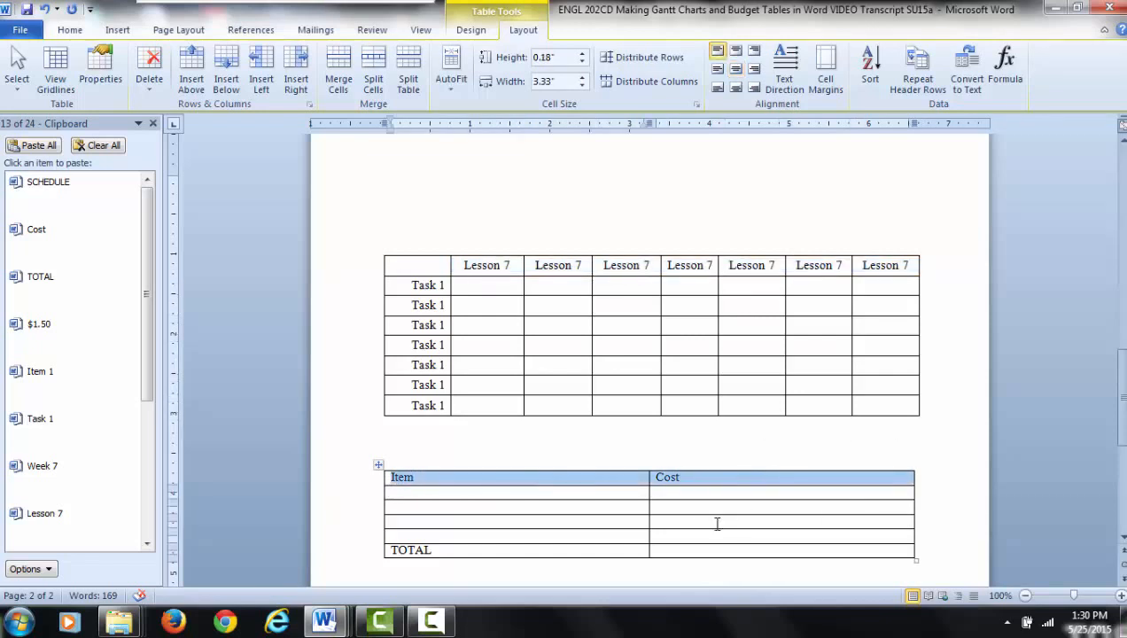
{"action": "left_click", "coordinate": [736, 69]}
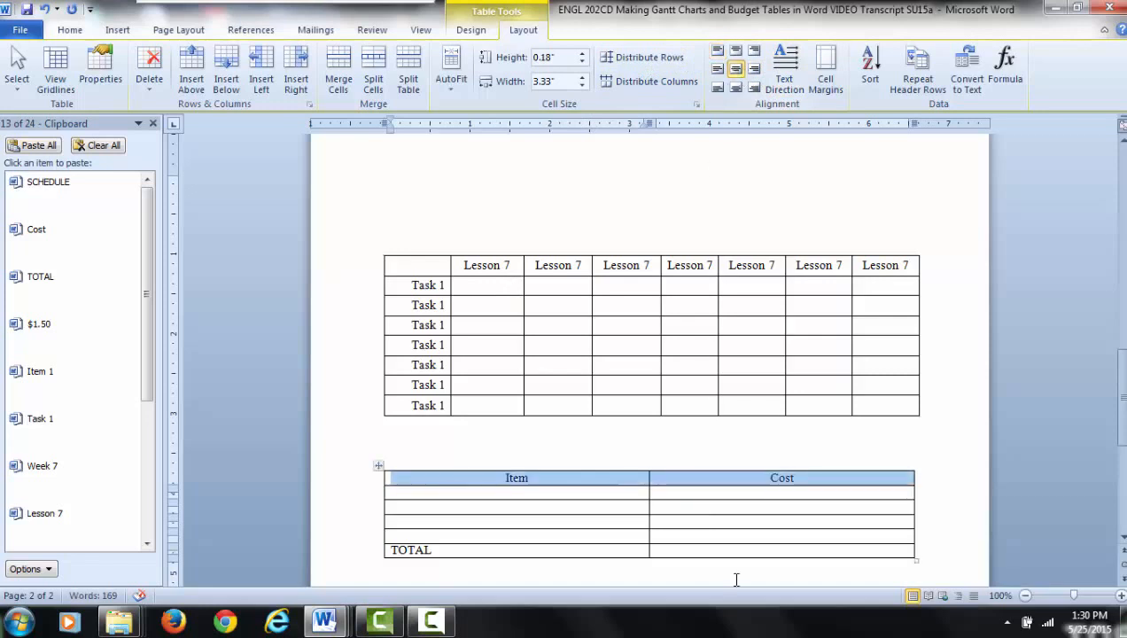
{"action": "left_click_drag", "start_coordinate": [392, 550], "coordinate": [732, 559]}
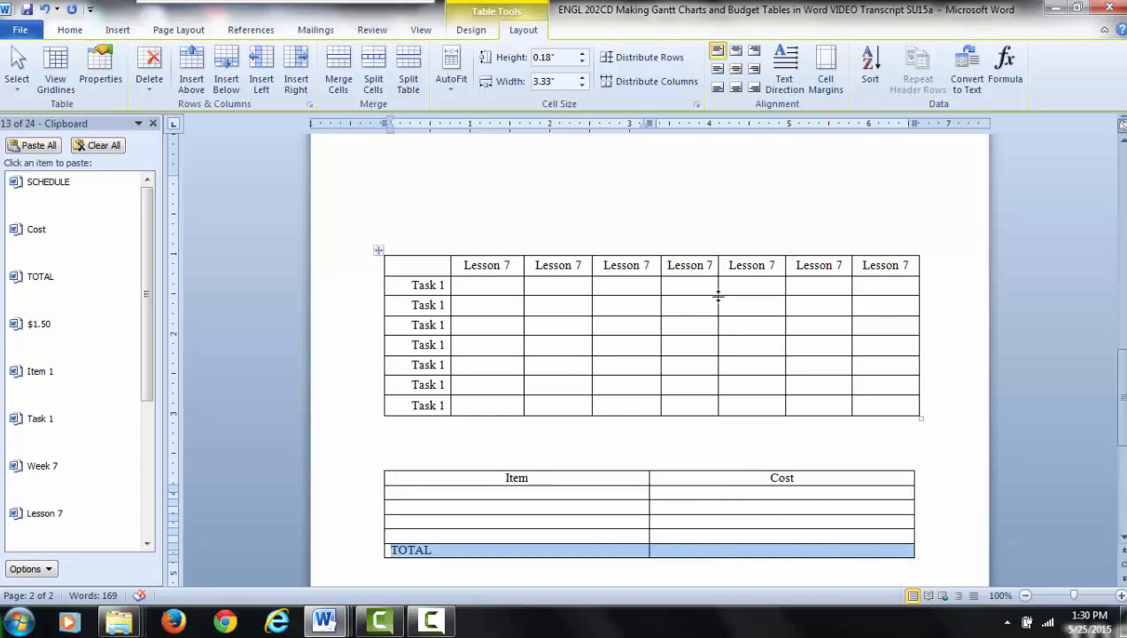
{"action": "left_click", "coordinate": [754, 68]}
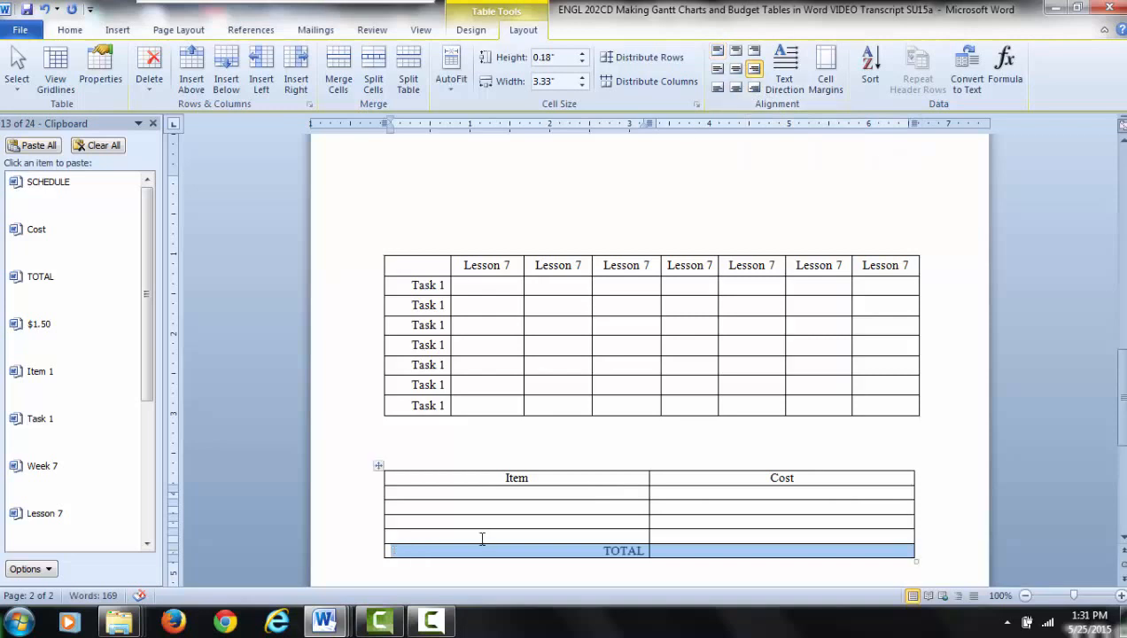
{"action": "left_click", "coordinate": [736, 69]}
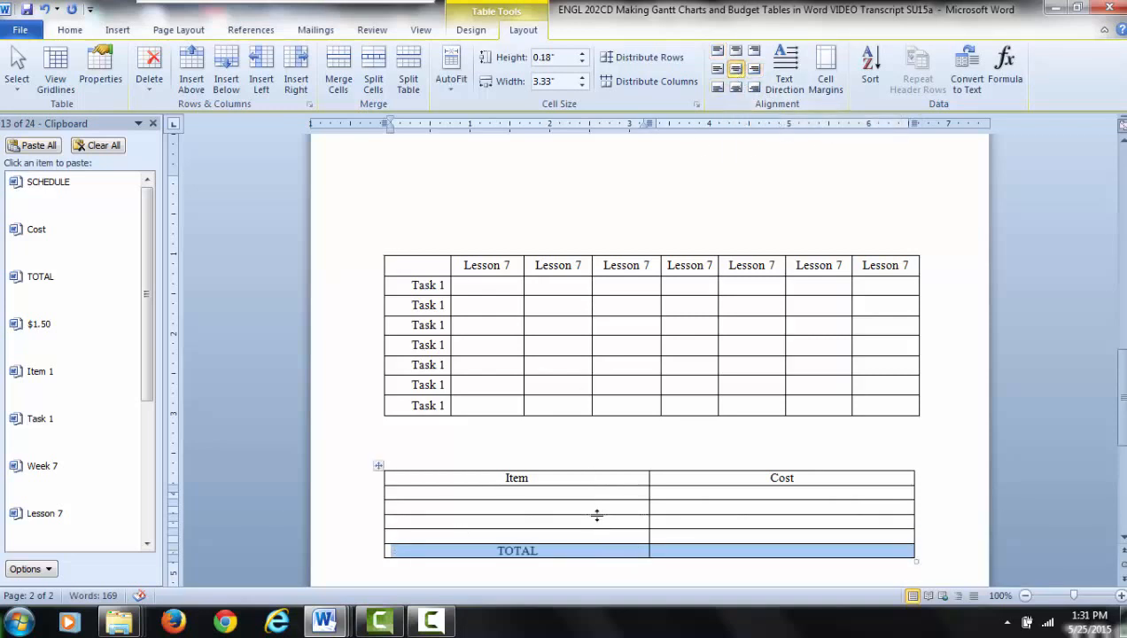
{"action": "left_click", "coordinate": [811, 445]}
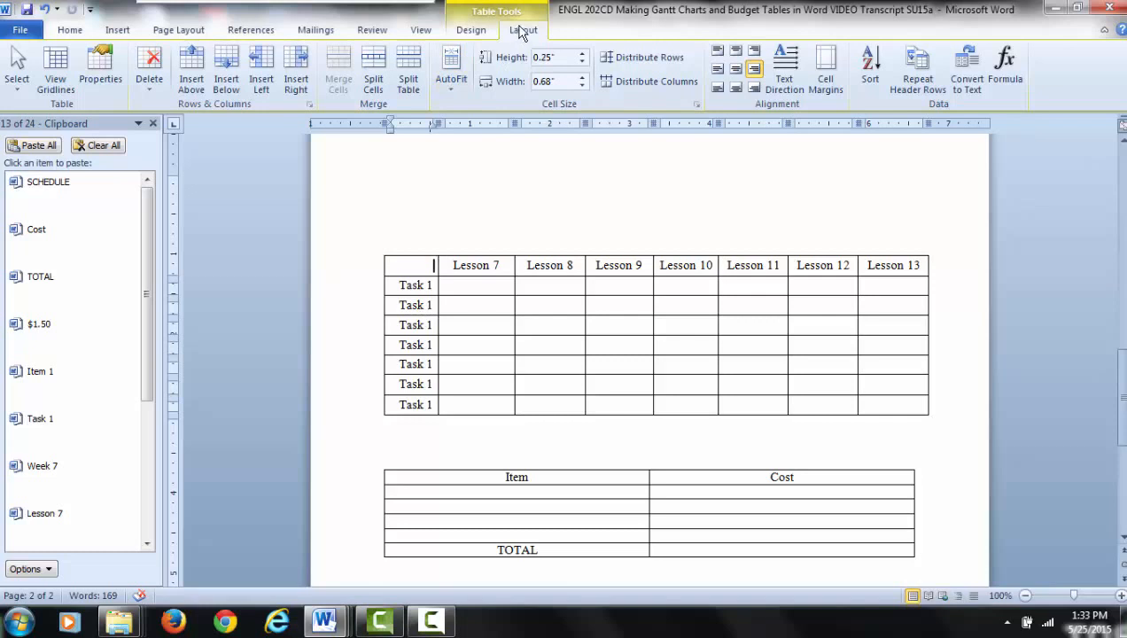
- Shade the first task row under Lessons 7 and 8 and the second task row under Lessons 8 and 9 light blue
{"action": "left_click", "coordinate": [474, 33]}
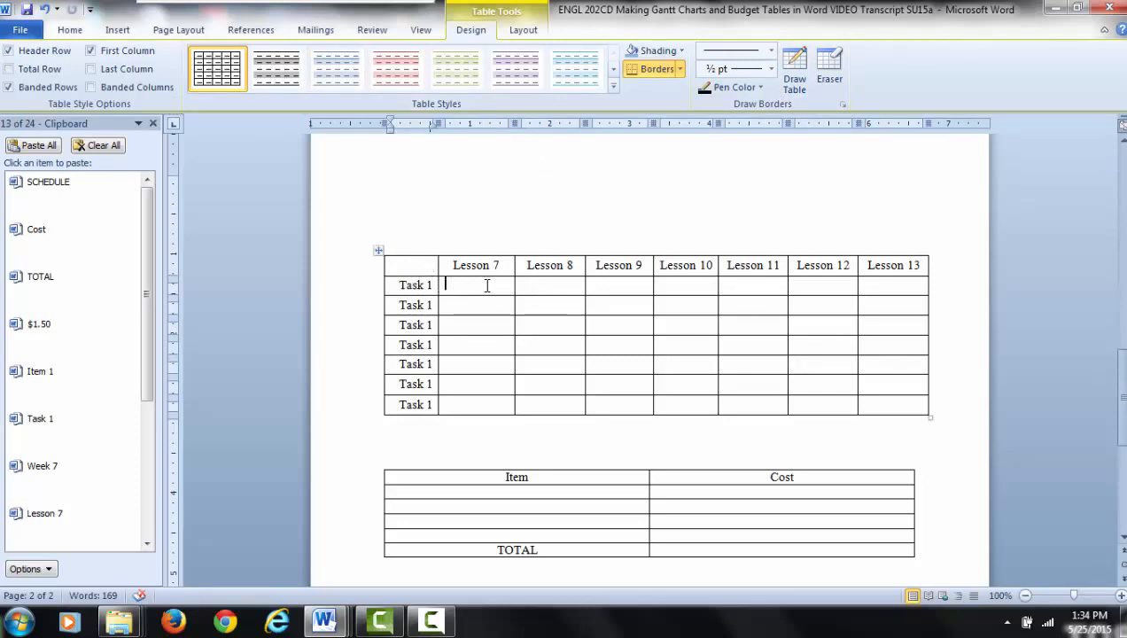
{"action": "left_click_drag", "start_coordinate": [513, 285], "coordinate": [536, 284]}
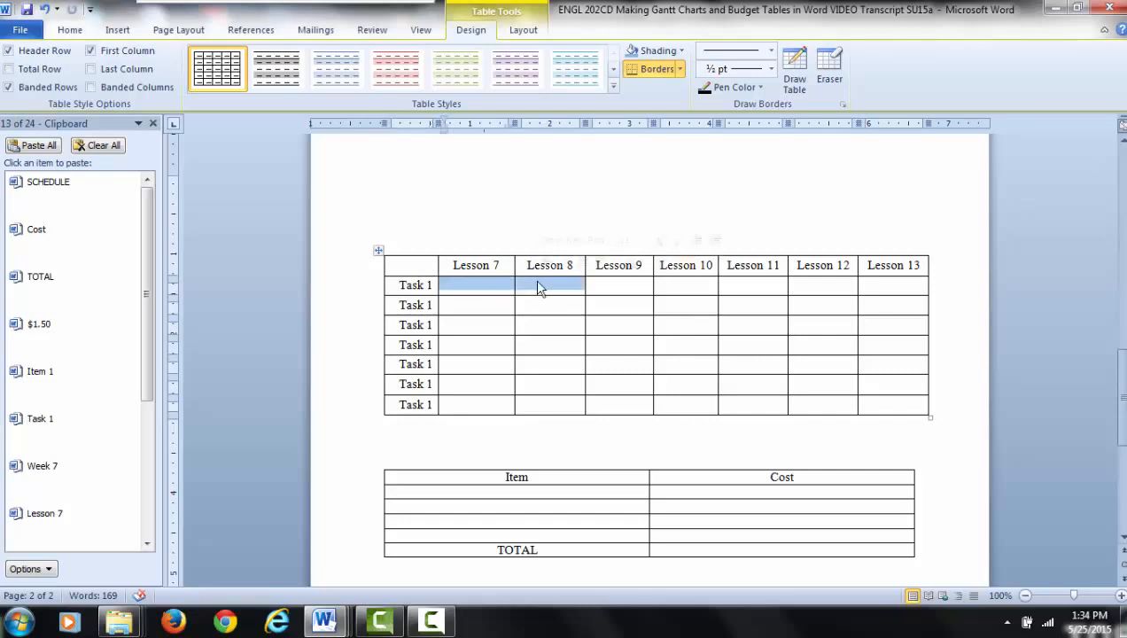
{"action": "left_click", "coordinate": [681, 53]}
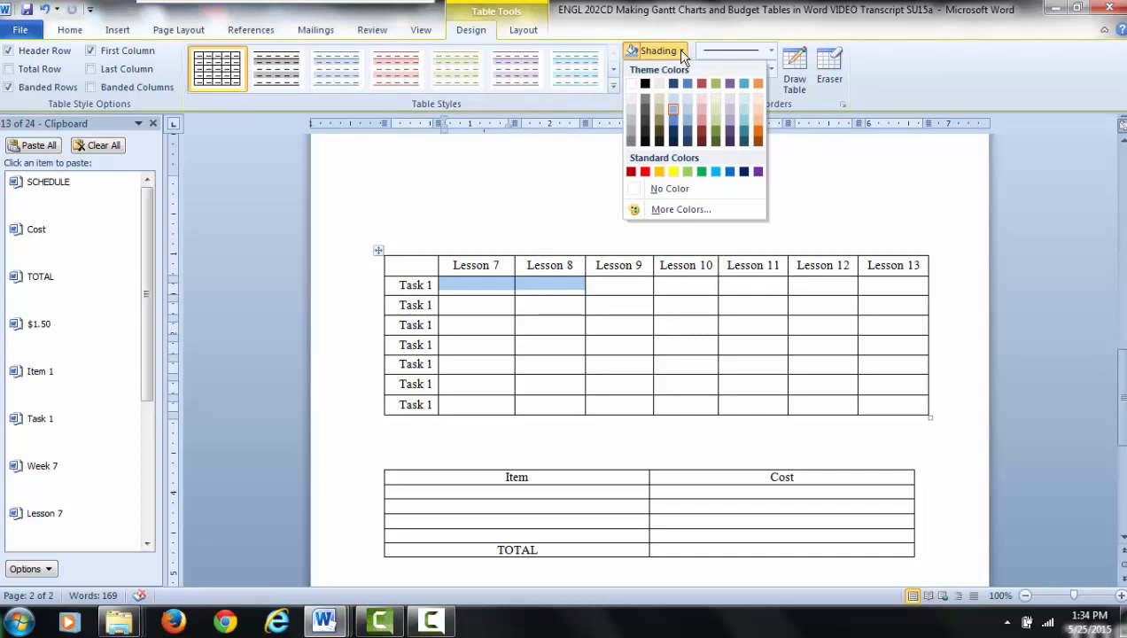
{"action": "left_click", "coordinate": [690, 107]}
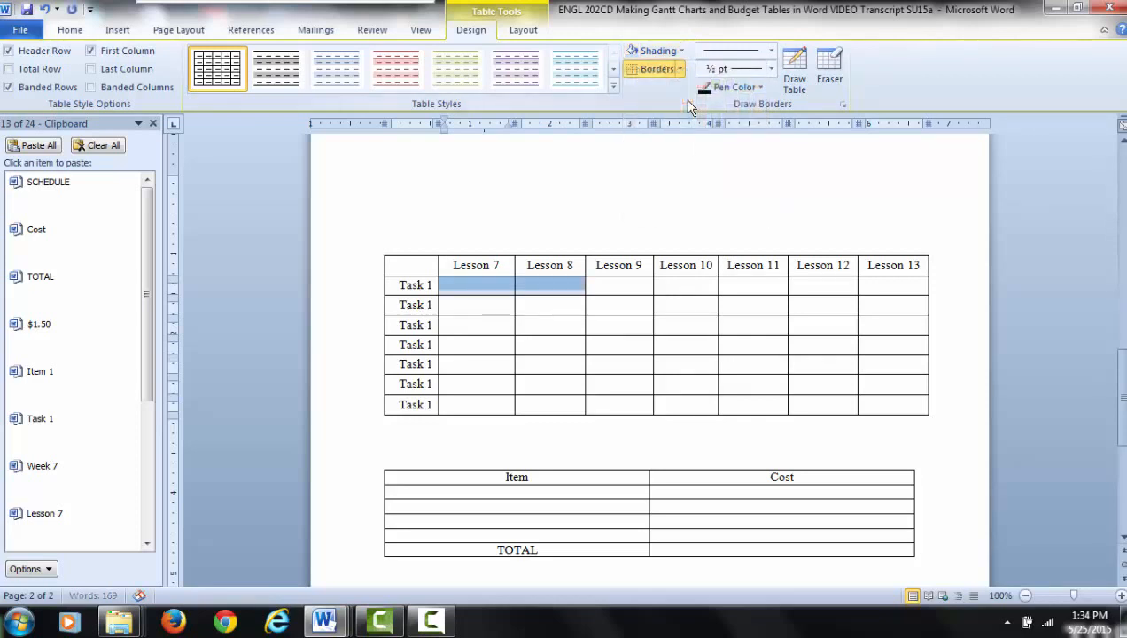
{"action": "left_click", "coordinate": [539, 305]}
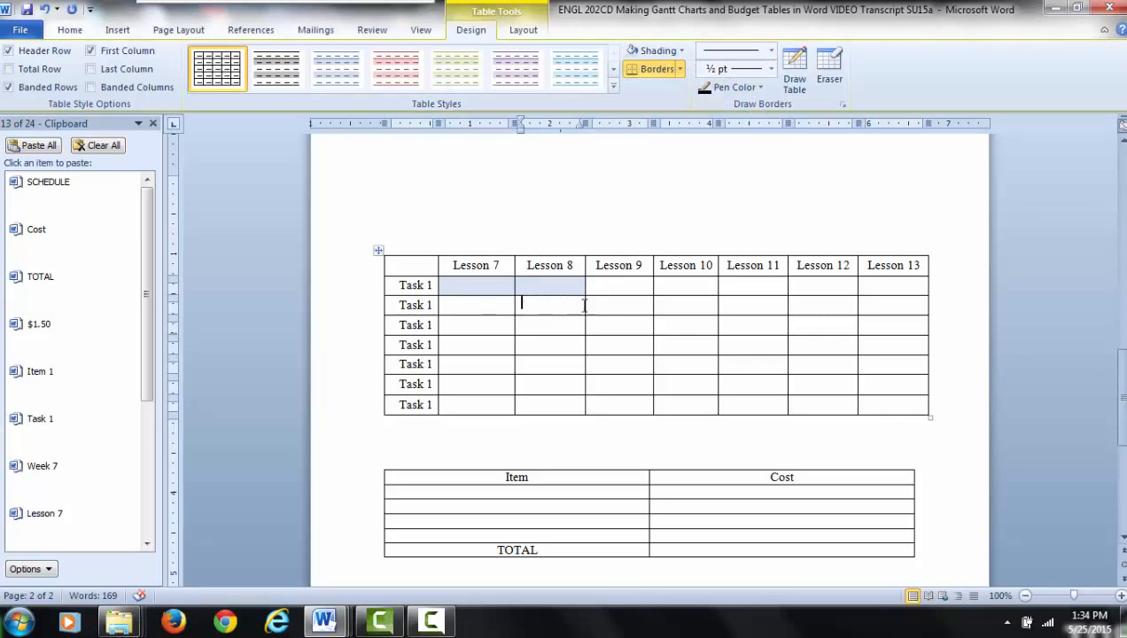
{"action": "left_click_drag", "start_coordinate": [584, 305], "coordinate": [592, 306]}
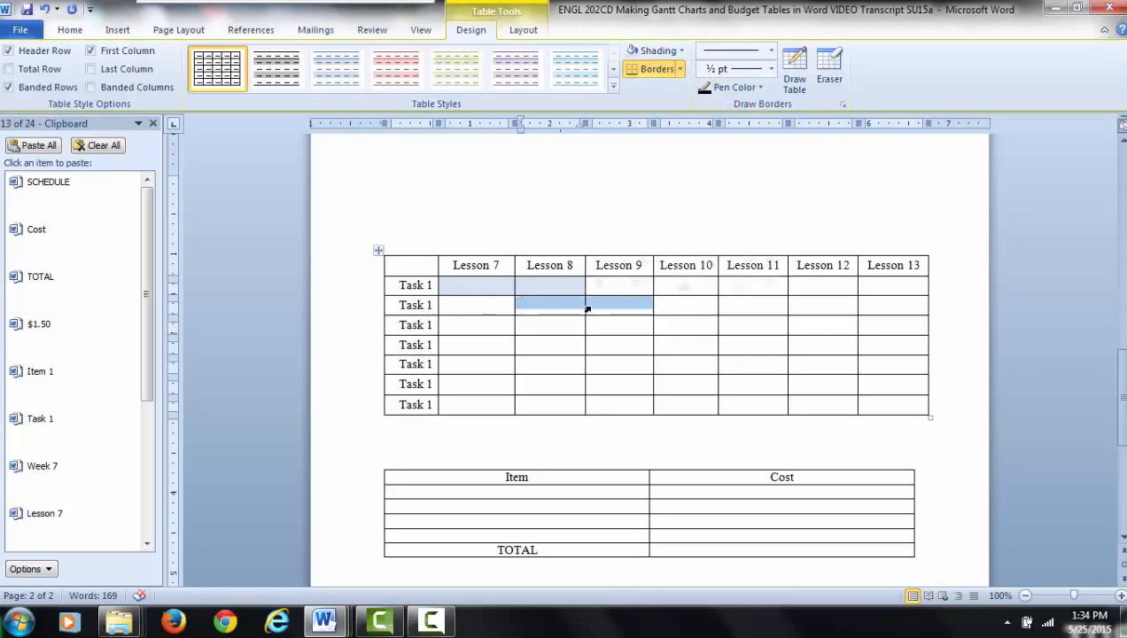
{"action": "left_click", "coordinate": [646, 53]}
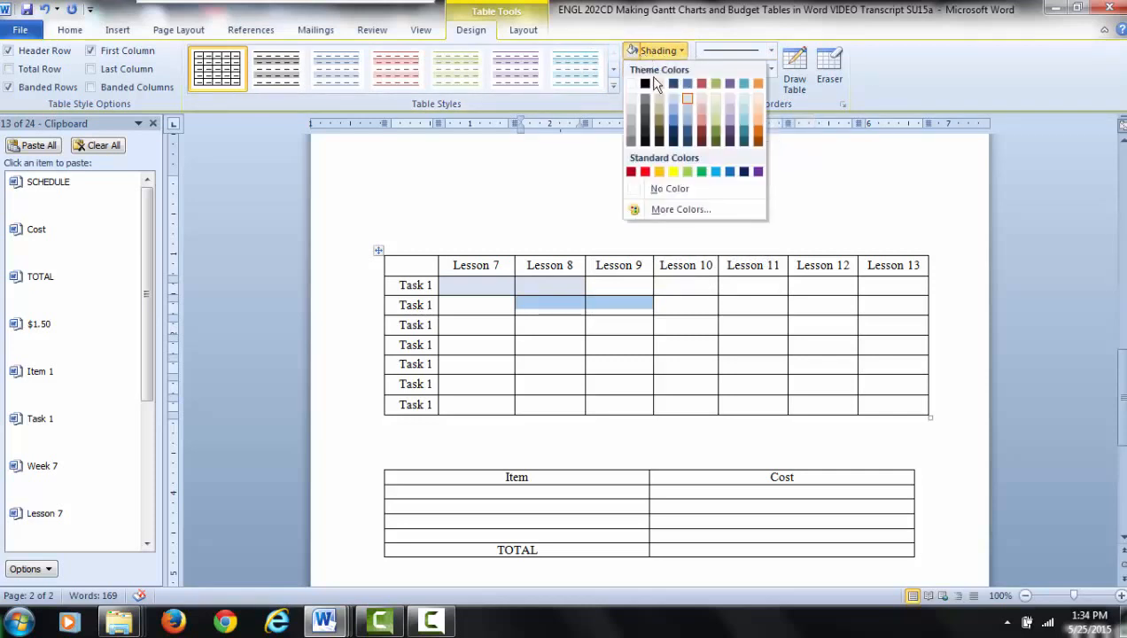
{"action": "left_click", "coordinate": [688, 100]}
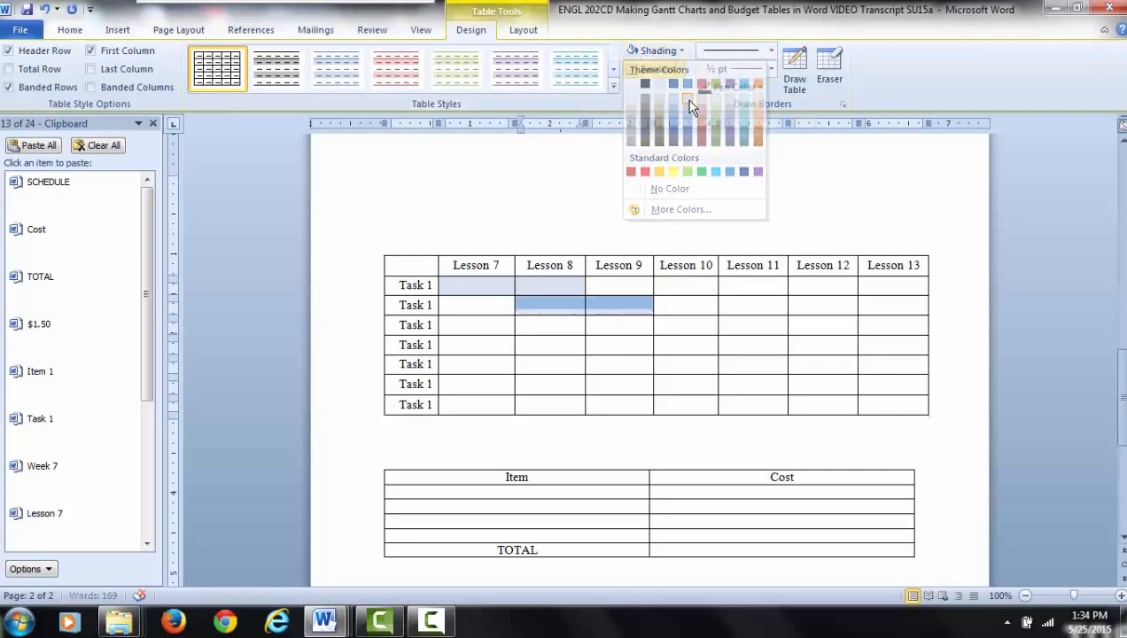
- Renumber the task labels below the first one in sequence, from "Task 2" to "Task 7"
{"action": "left_click", "coordinate": [434, 305]}
{"action": "key", "text": "BackSpace"}
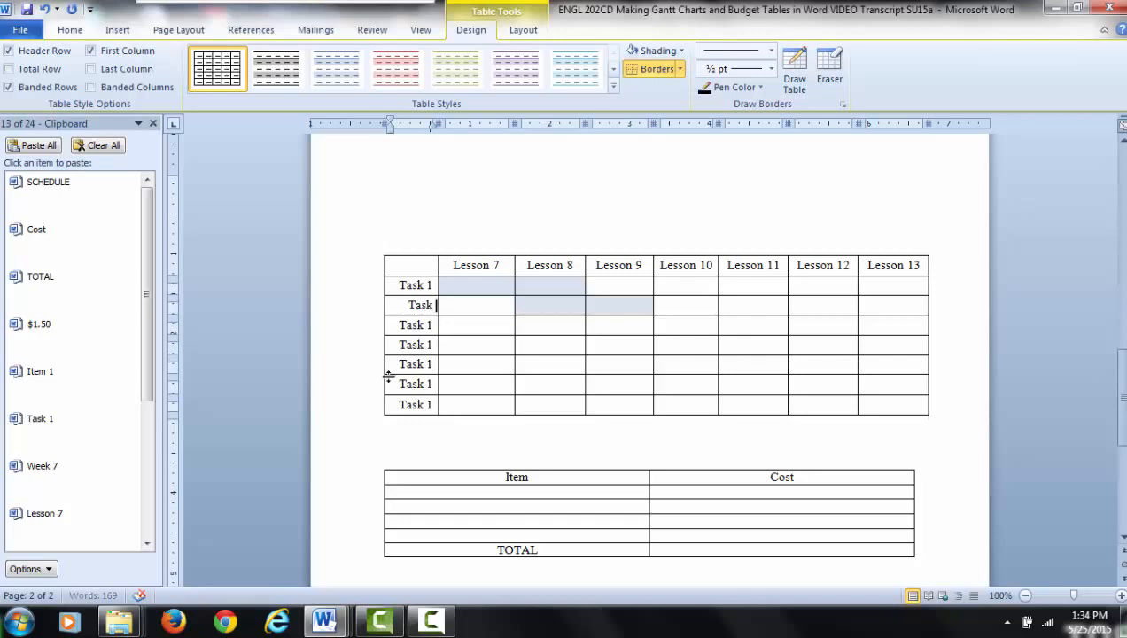
{"action": "type", "text": "2"}
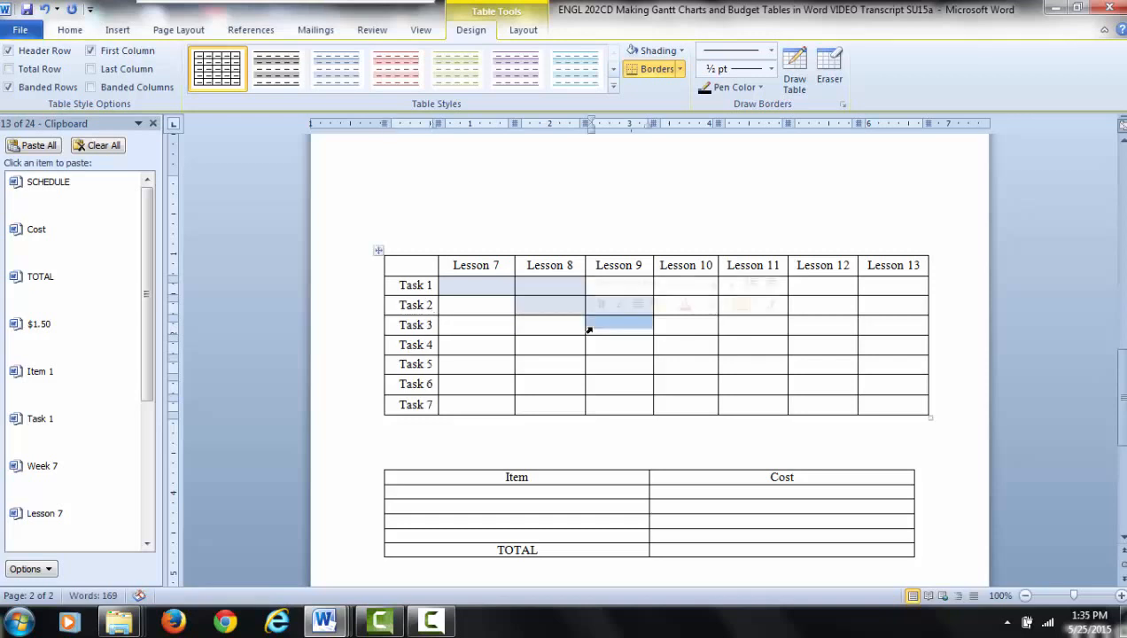
- Apply the same light blue shading to Task 3 under Lesson 9 and to Task 4 under Lessons 9 to 11
{"action": "left_click", "coordinate": [653, 53]}
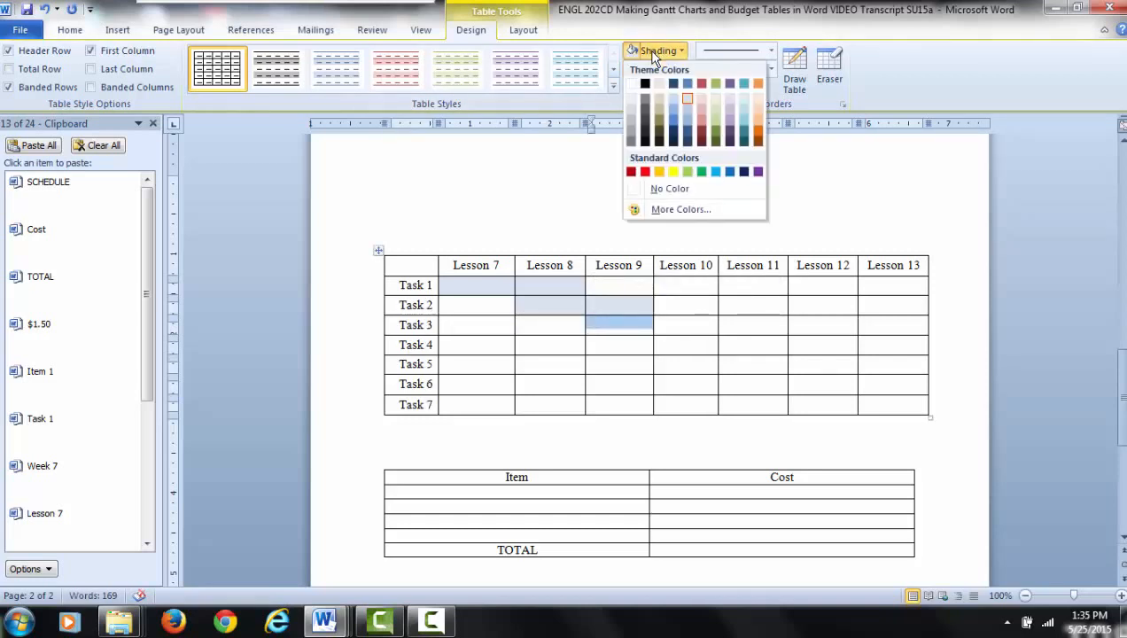
{"action": "left_click", "coordinate": [686, 99]}
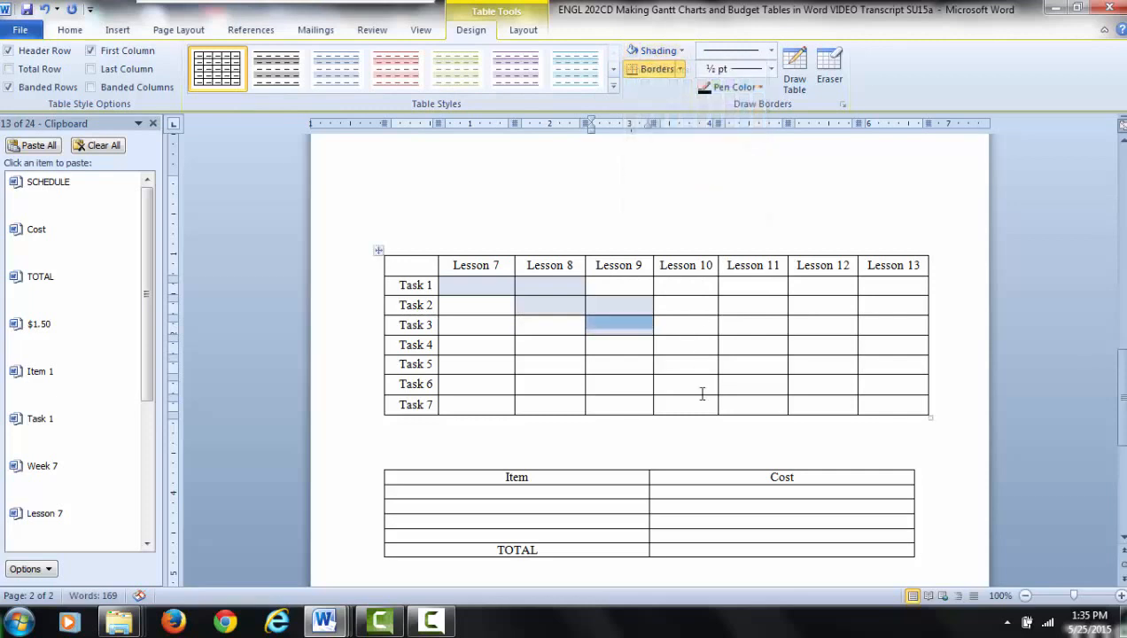
{"action": "left_click", "coordinate": [644, 346]}
{"action": "left_click_drag", "start_coordinate": [644, 345], "coordinate": [732, 350]}
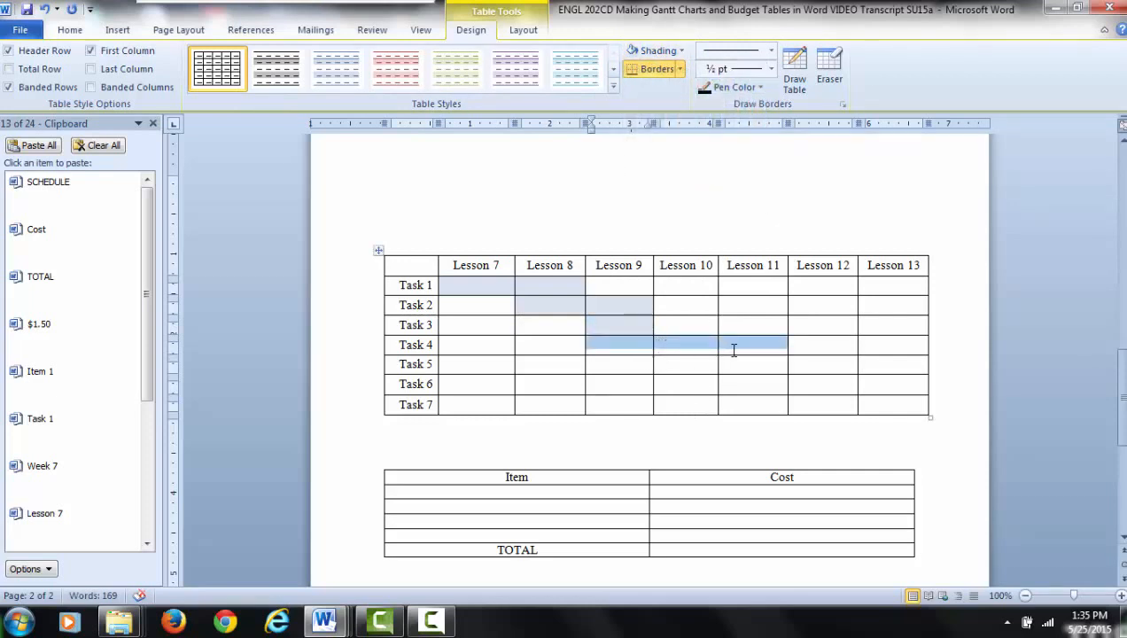
{"action": "left_click", "coordinate": [634, 52]}
- Shade Task 5 under Lessons 10 to 12 and Task 6 under Lessons 11 to 13 in the same light blue
{"action": "left_click_drag", "start_coordinate": [697, 365], "coordinate": [797, 368]}
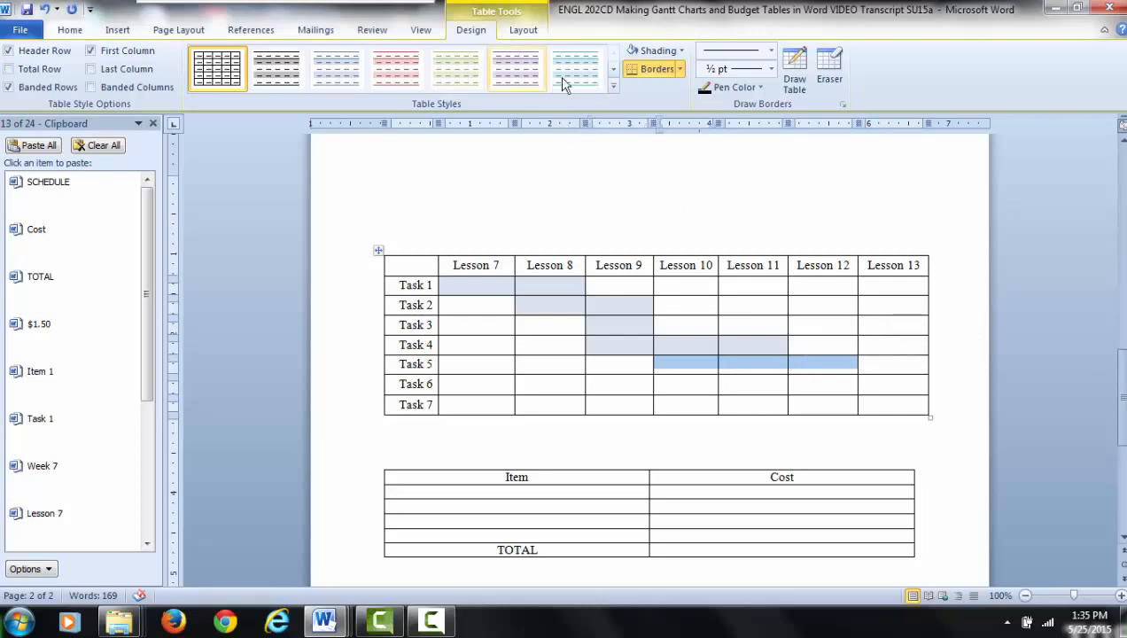
{"action": "left_click", "coordinate": [632, 53]}
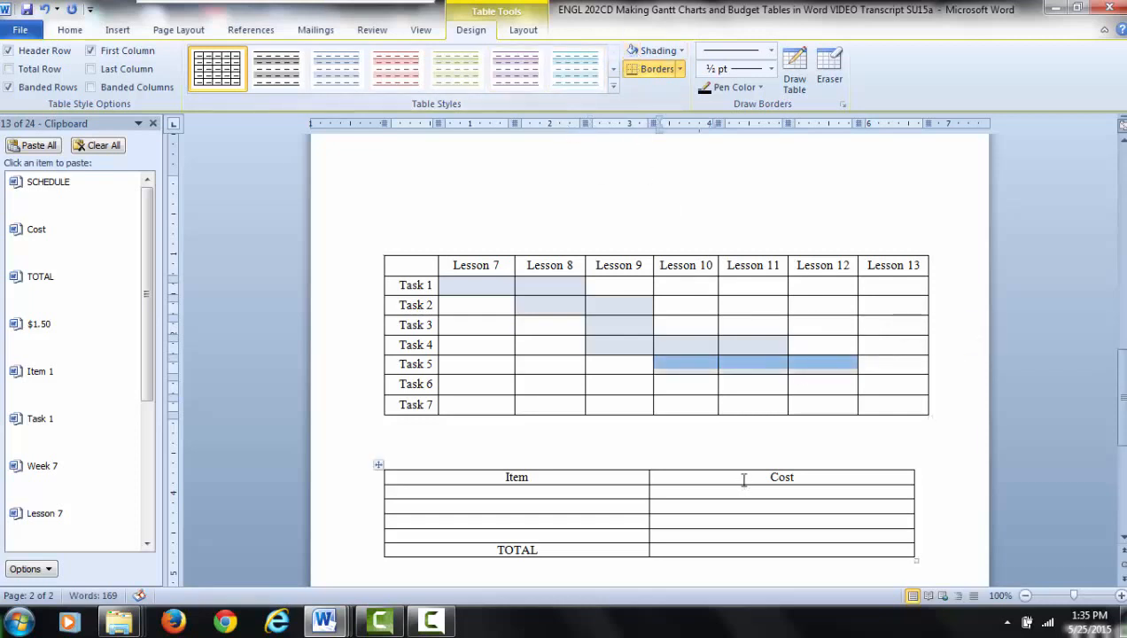
{"action": "mouse_move", "coordinate": [766, 385]}
{"action": "left_mouse_down"}
{"action": "mouse_move", "coordinate": [863, 384]}
{"action": "mouse_move", "coordinate": [845, 393]}
{"action": "mouse_move", "coordinate": [903, 397]}
{"action": "mouse_move", "coordinate": [899, 384]}
{"action": "left_mouse_up"}
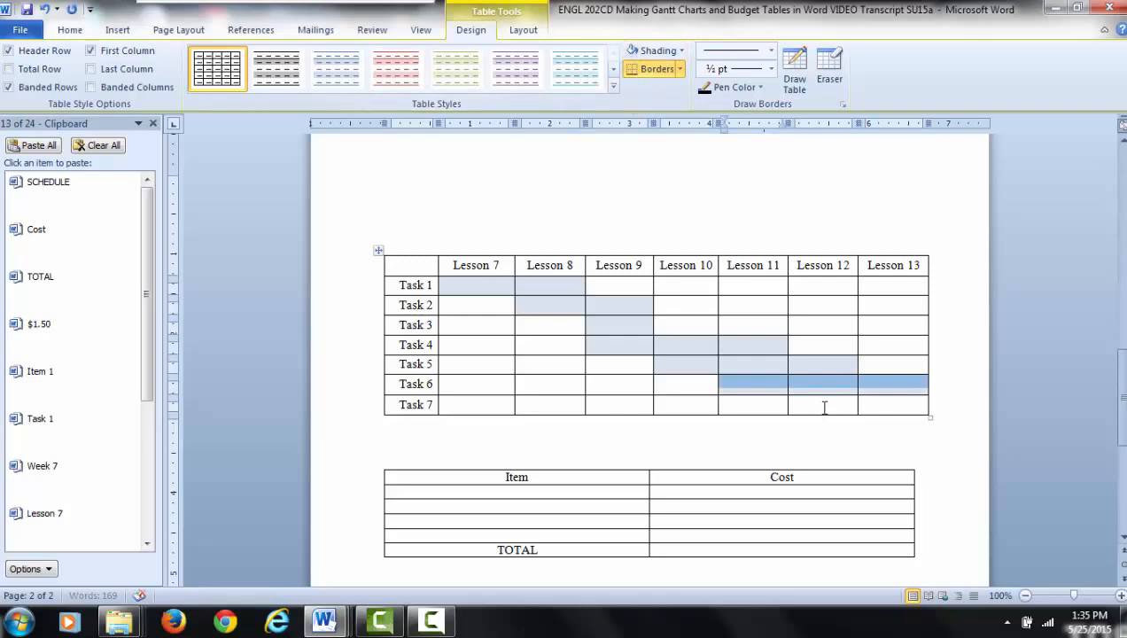
- Shade the Task 7 cell under Lesson 13 light blue and repeat the shading on the Task 5 cell under Lesson 9
{"action": "left_click_drag", "start_coordinate": [824, 408], "coordinate": [871, 408]}
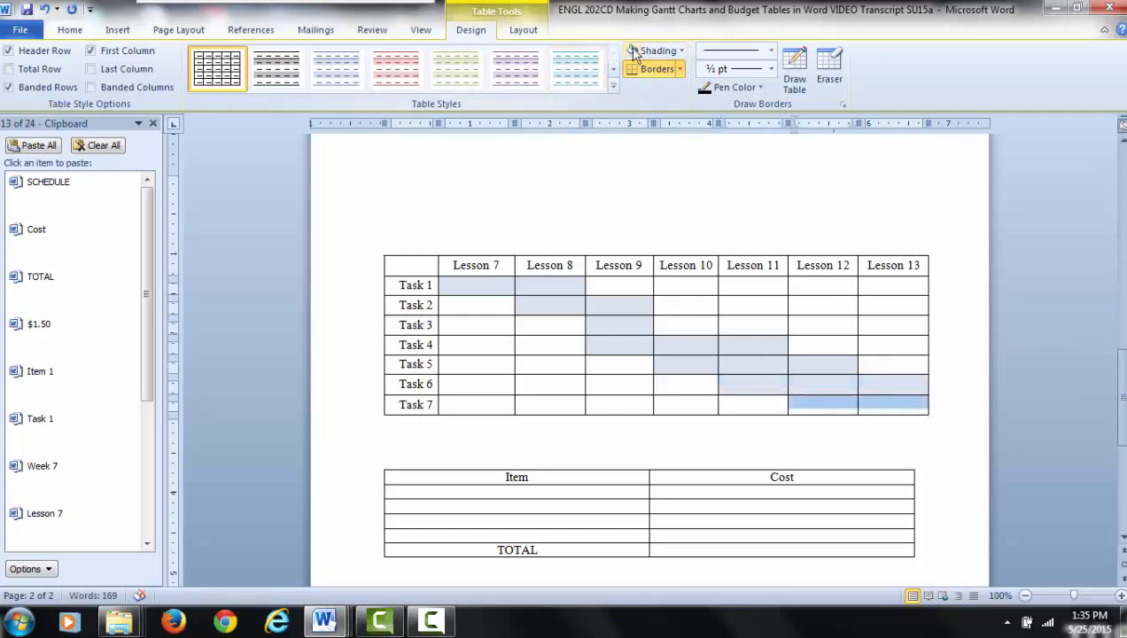
{"action": "left_click", "coordinate": [866, 403]}
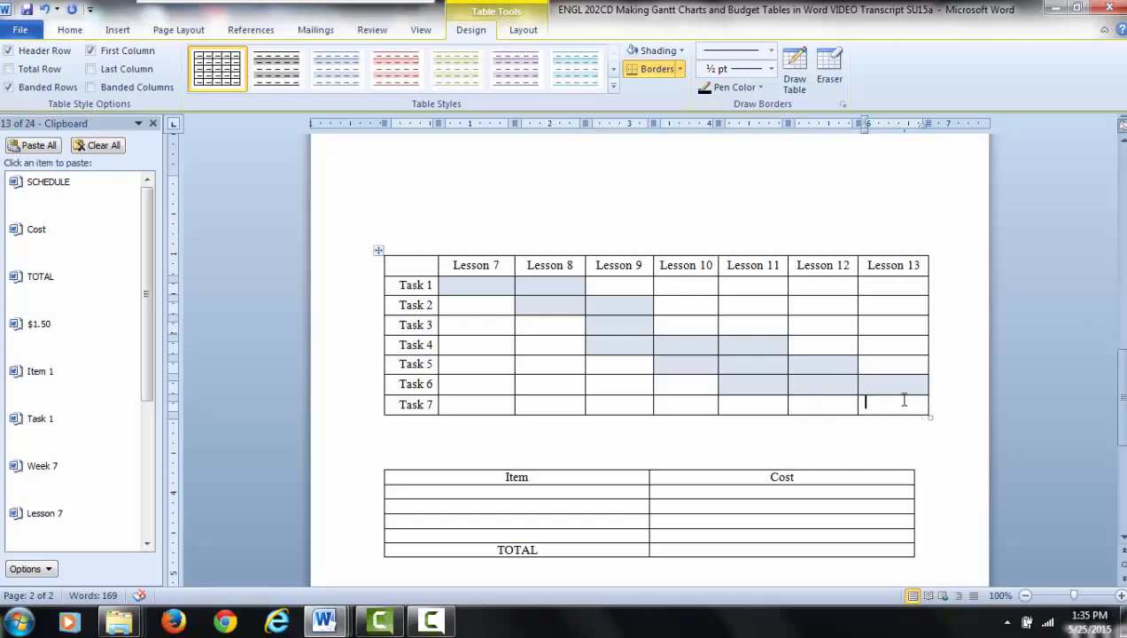
{"action": "left_click", "coordinate": [660, 51]}
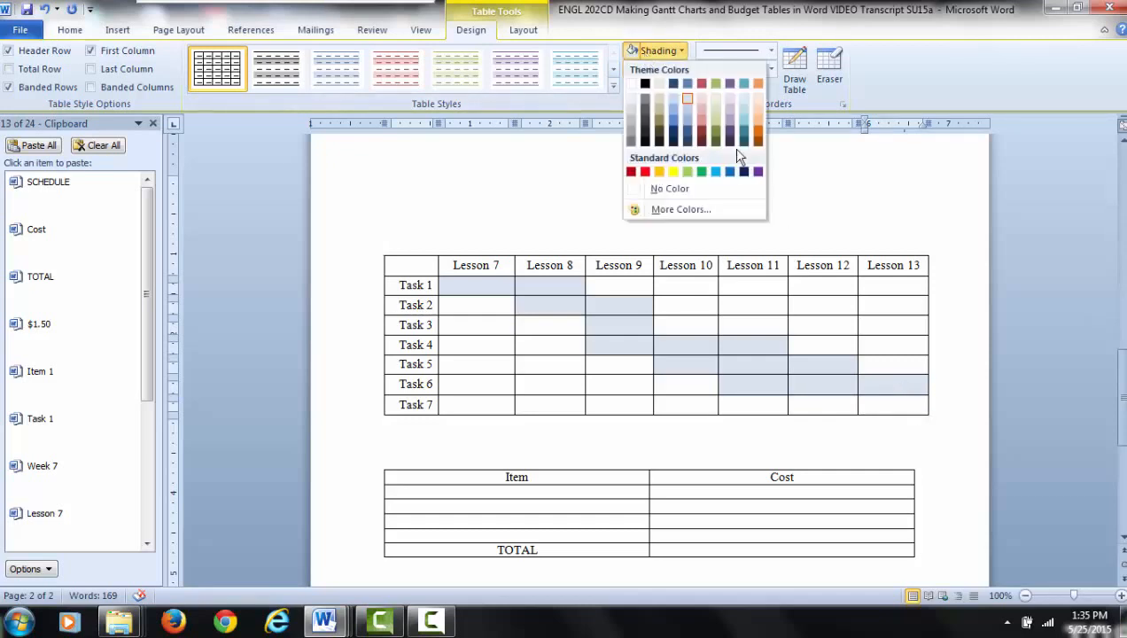
{"action": "left_click", "coordinate": [686, 99]}
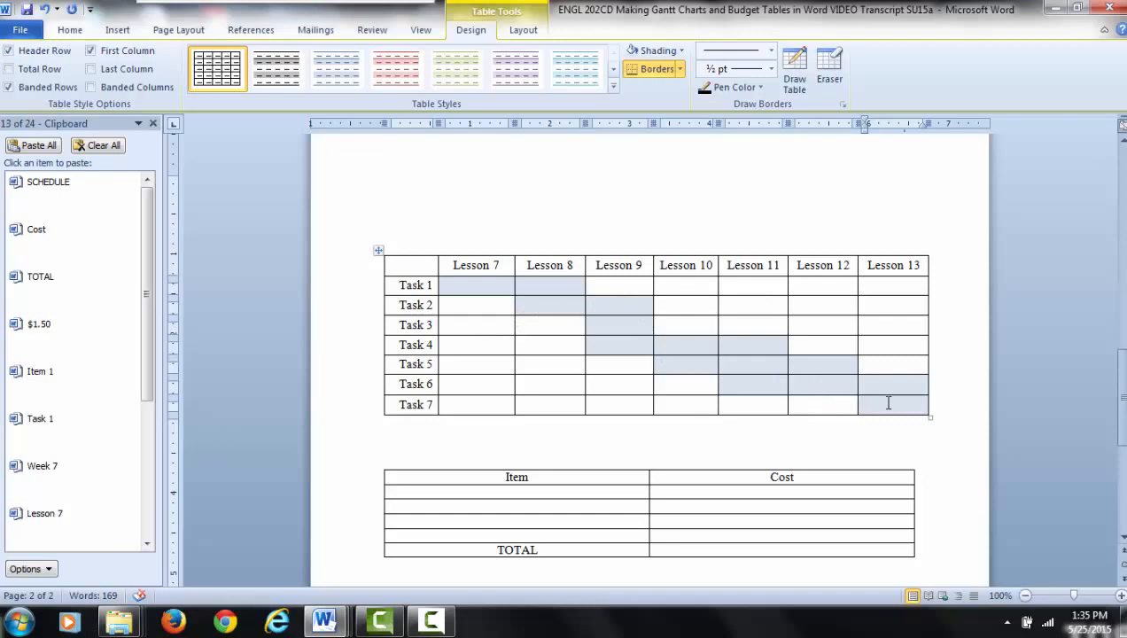
{"action": "left_click", "coordinate": [621, 365]}
{"action": "key", "text": "F4"}
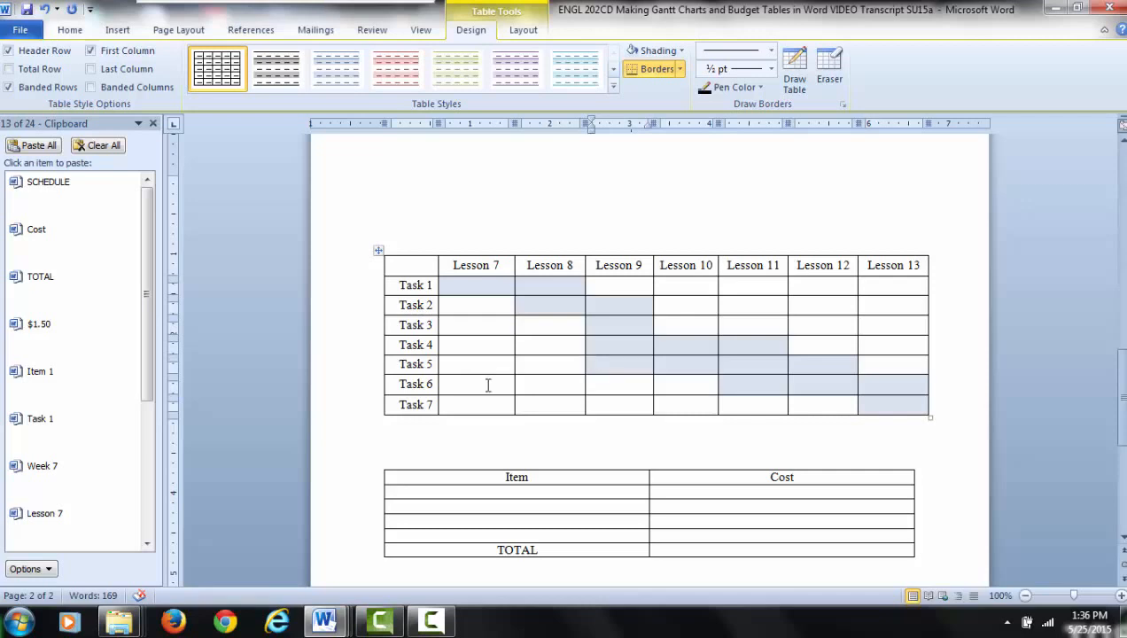
- Insert the copied text "Item 1" in the first cell below "Item" and center all rows below the budget table's header
{"action": "left_click", "coordinate": [493, 493]}
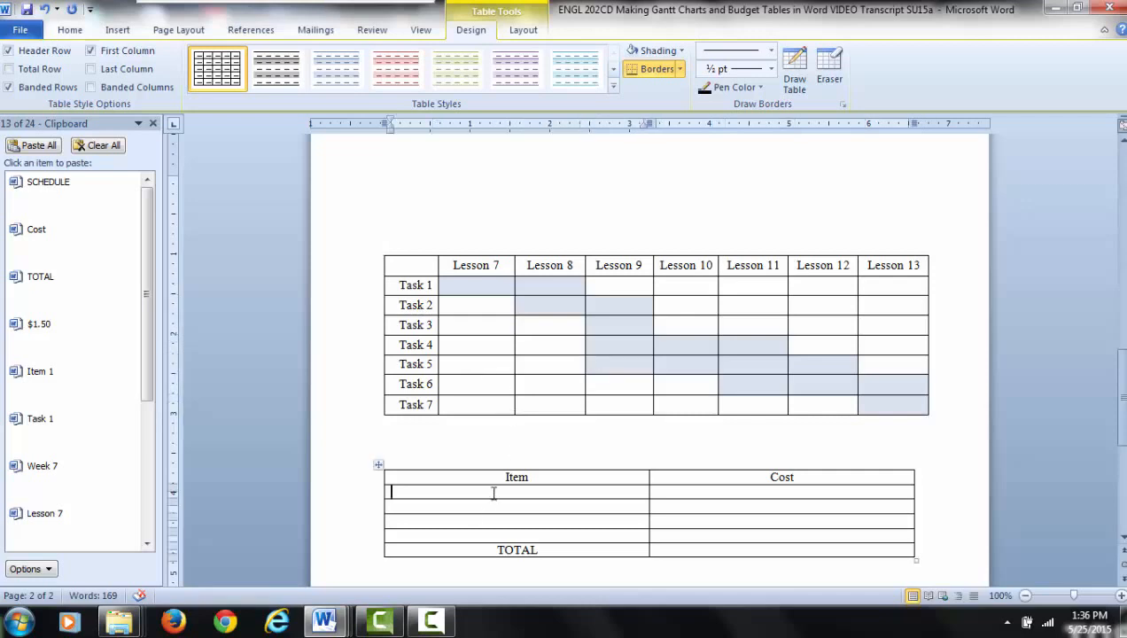
{"action": "left_click", "coordinate": [87, 383]}
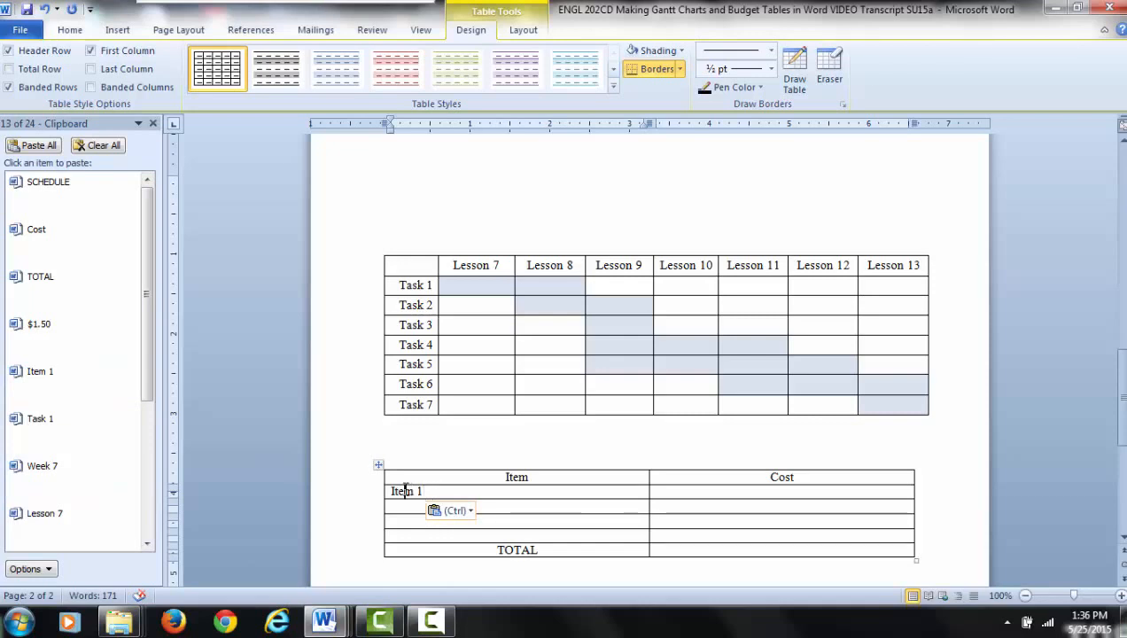
{"action": "left_click_drag", "start_coordinate": [405, 490], "coordinate": [745, 551]}
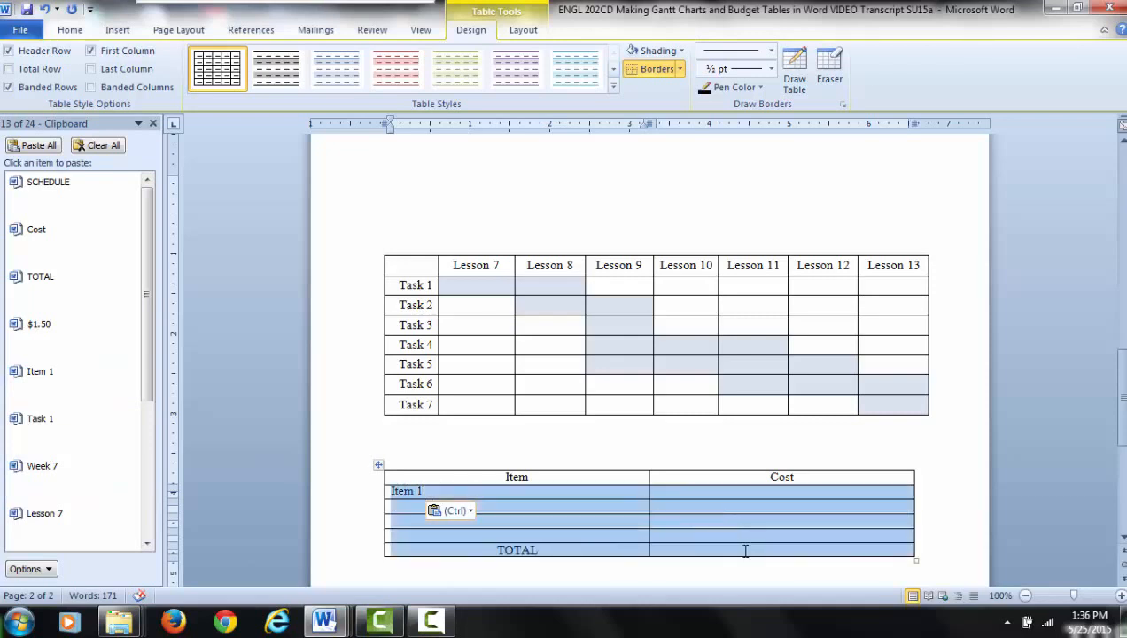
{"action": "left_click", "coordinate": [520, 31]}
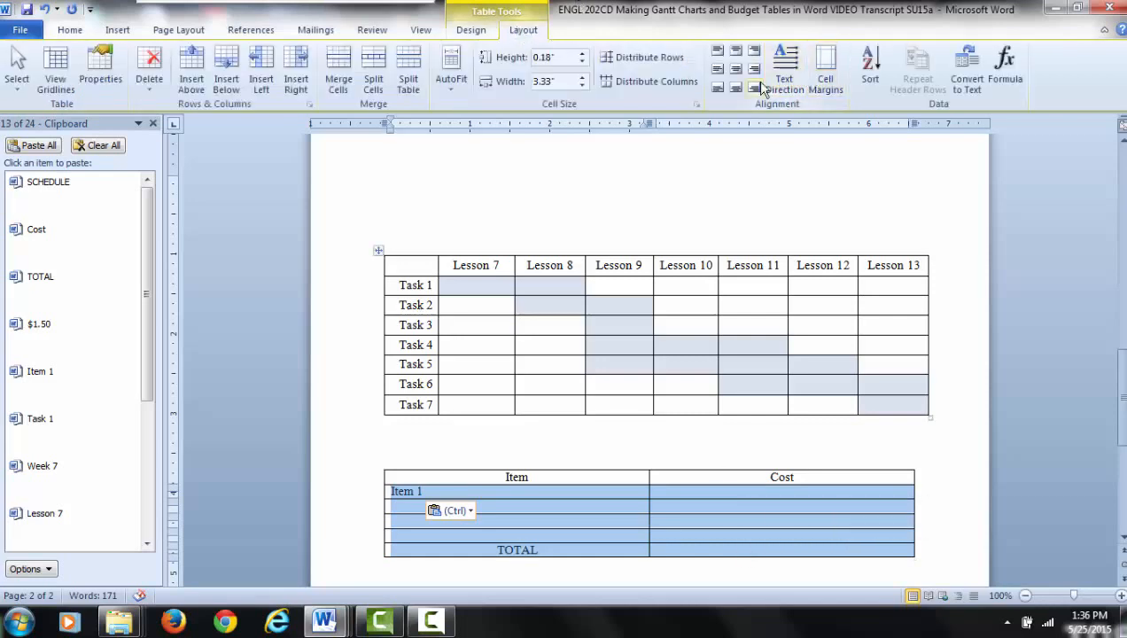
{"action": "left_click", "coordinate": [734, 71]}
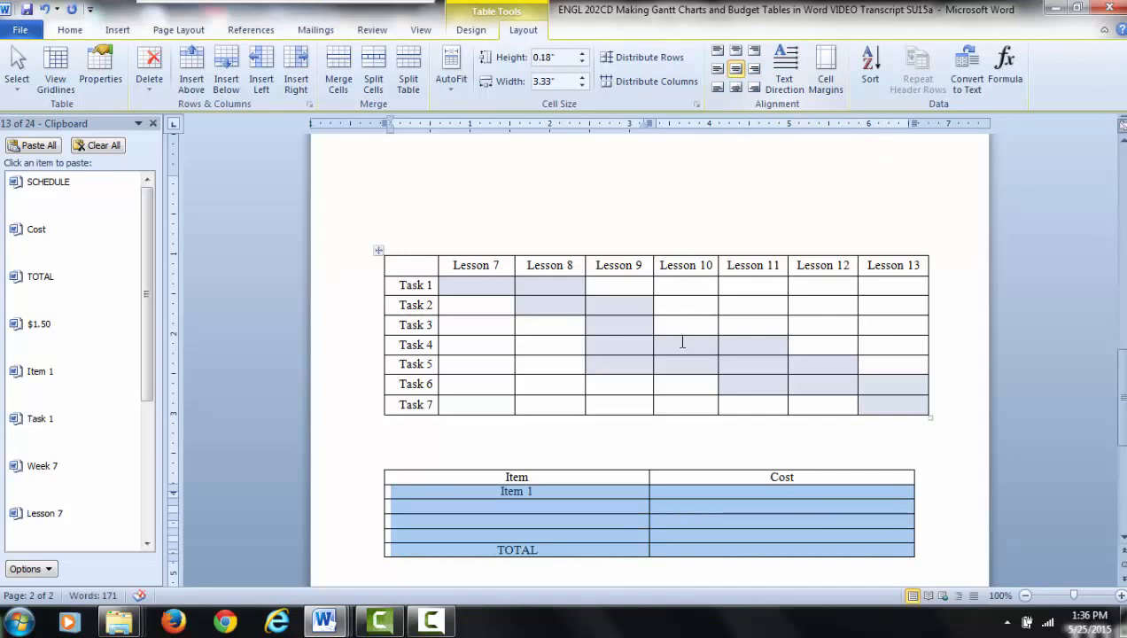
- Fill the two cells below "Item 1" in the budget table with "Item 2" and "Item 3", reusing the copied "Item 1" text
{"action": "left_click", "coordinate": [518, 508]}
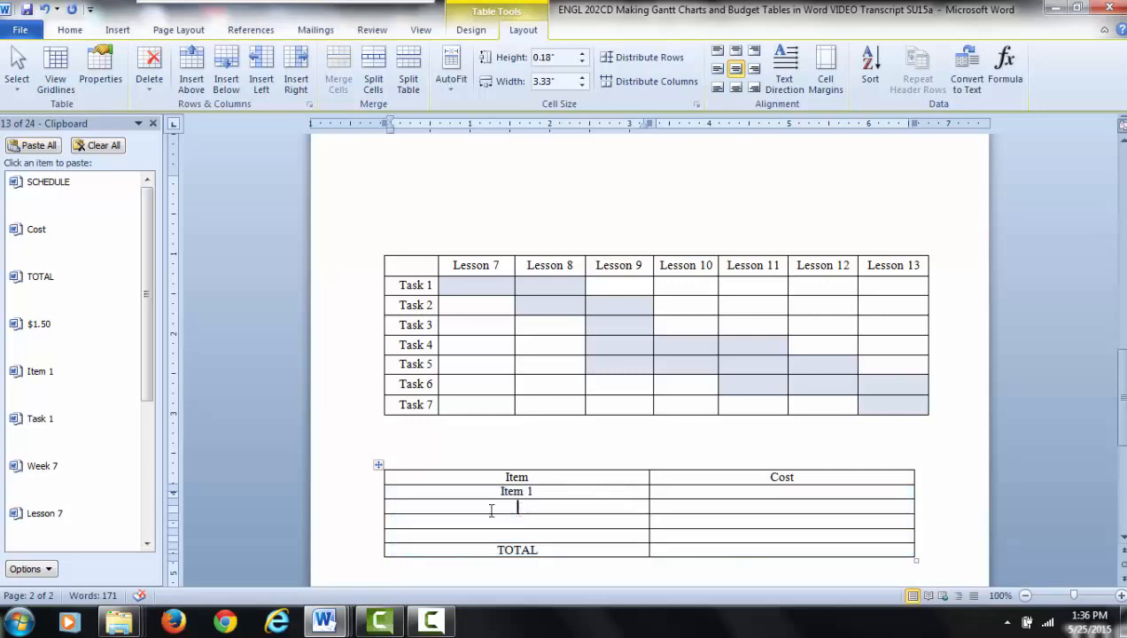
{"action": "left_click", "coordinate": [78, 382]}
{"action": "key", "text": "BackSpace"}
{"action": "type", "text": "2"}
{"action": "left_click", "coordinate": [505, 526]}
{"action": "left_click", "coordinate": [76, 393]}
{"action": "key", "text": "BackSpace"}
{"action": "type", "text": "3"}
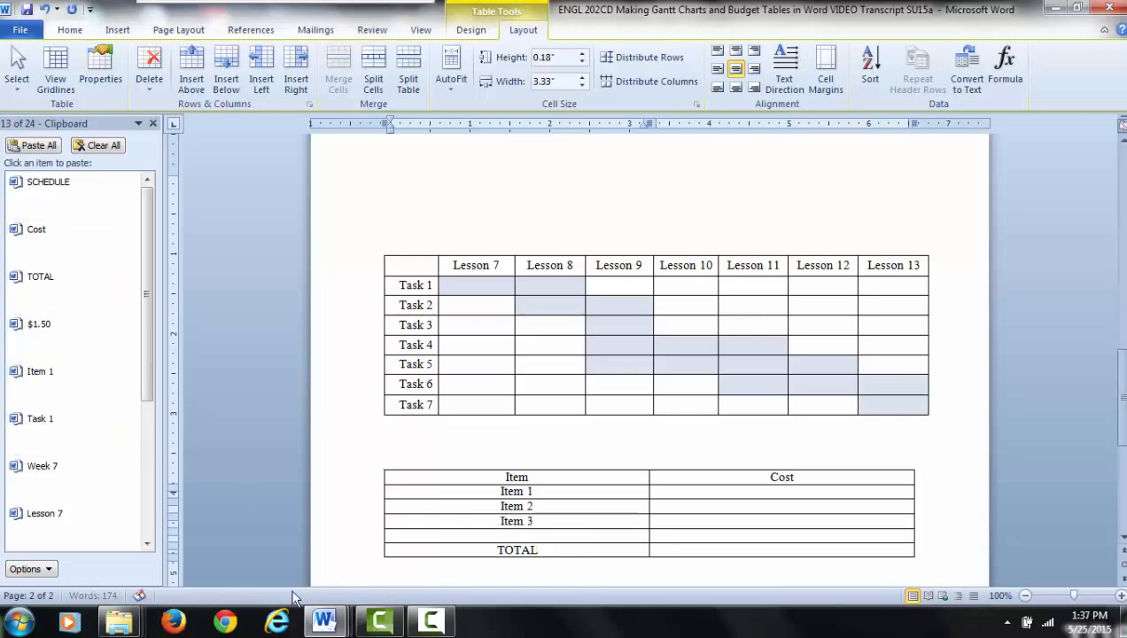
{"action": "left_click", "coordinate": [88, 392]}
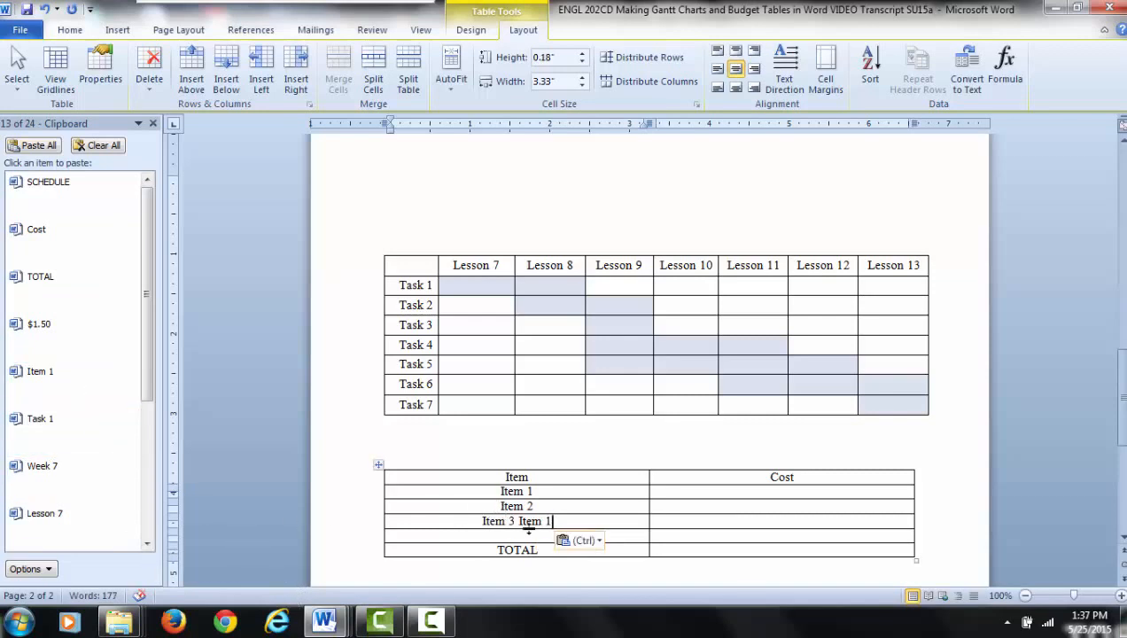
{"action": "key", "text": "BackSpace"}
{"action": "key", "text": "BackSpace"}
{"action": "key", "text": "BackSpace"}
{"action": "key", "text": "BackSpace"}
{"action": "key", "text": "BackSpace"}
{"action": "key", "text": "BackSpace"}
{"action": "key", "text": "BackSpace"}
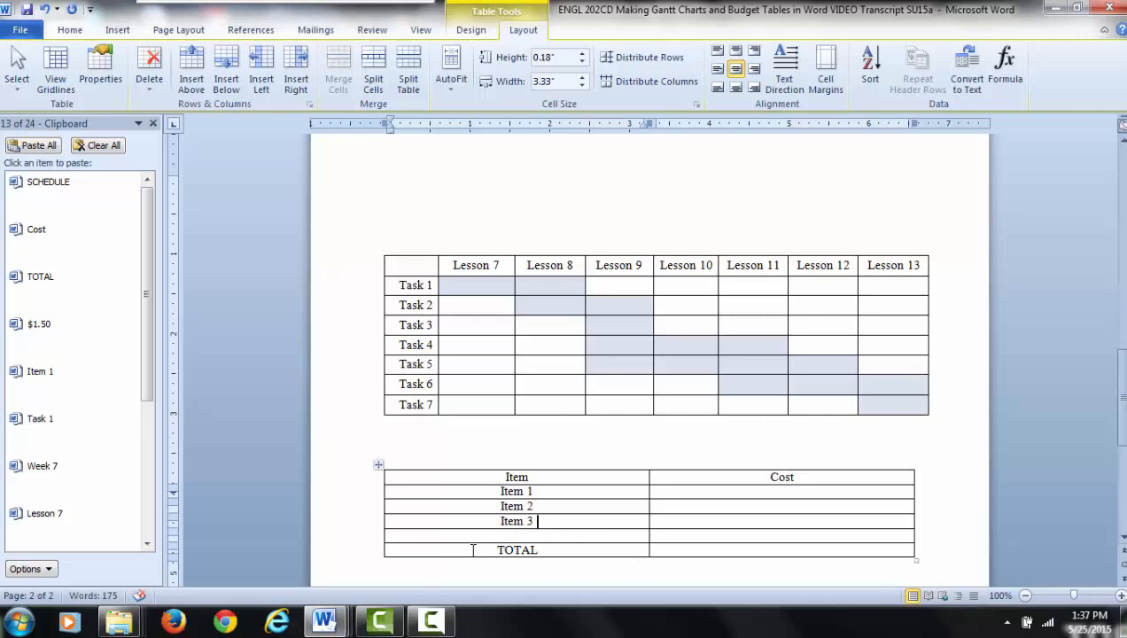
- Insert the copied "Item 1" text in the empty cell above "TOTAL" and change it to "Item 4"
{"action": "left_click", "coordinate": [49, 403]}
{"action": "key", "text": "BackSpace"}
{"action": "type", "text": "4"}
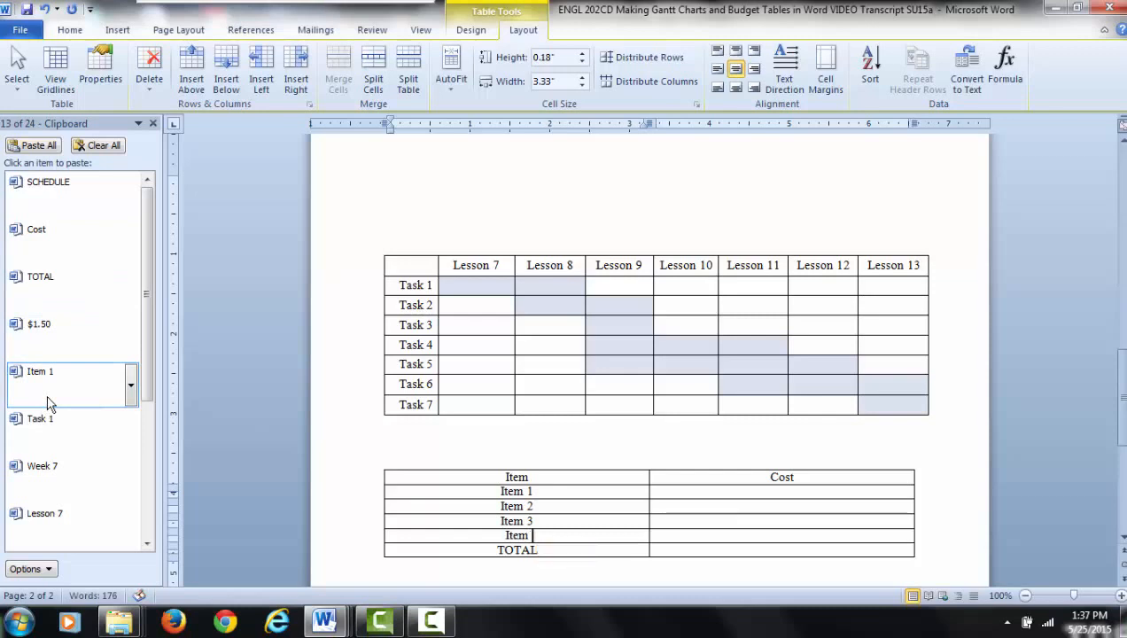
- Enter the costs of Item 1 as $1.50 and Item 2 as $2.50, reusing the copied "$1.50" text
{"action": "left_click", "coordinate": [784, 493]}
{"action": "left_click", "coordinate": [58, 333]}
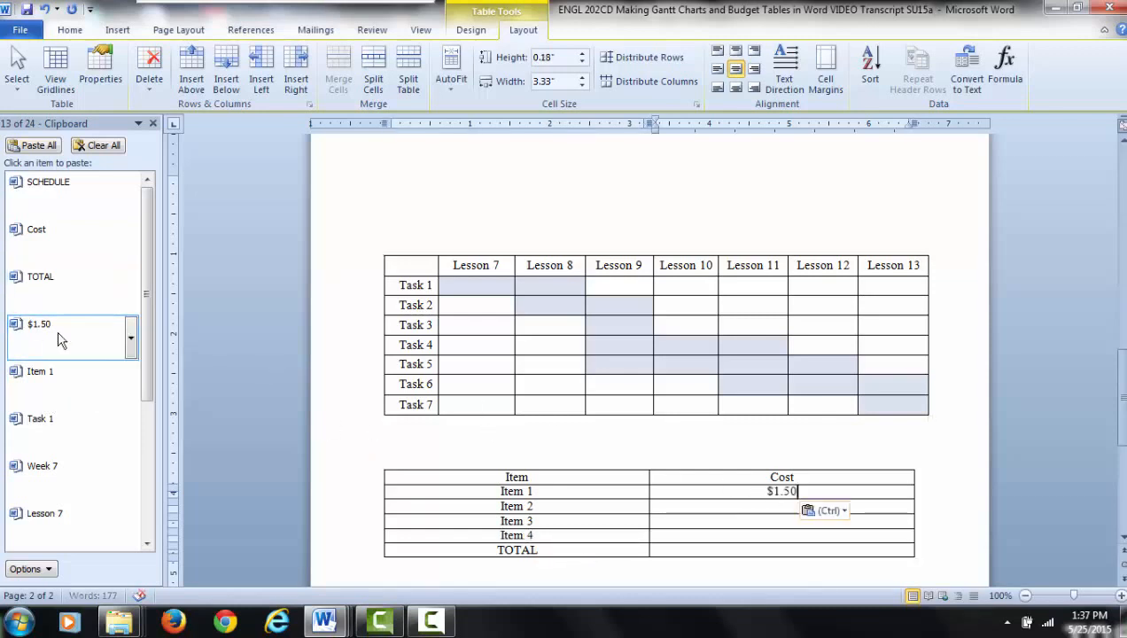
{"action": "left_click", "coordinate": [773, 508]}
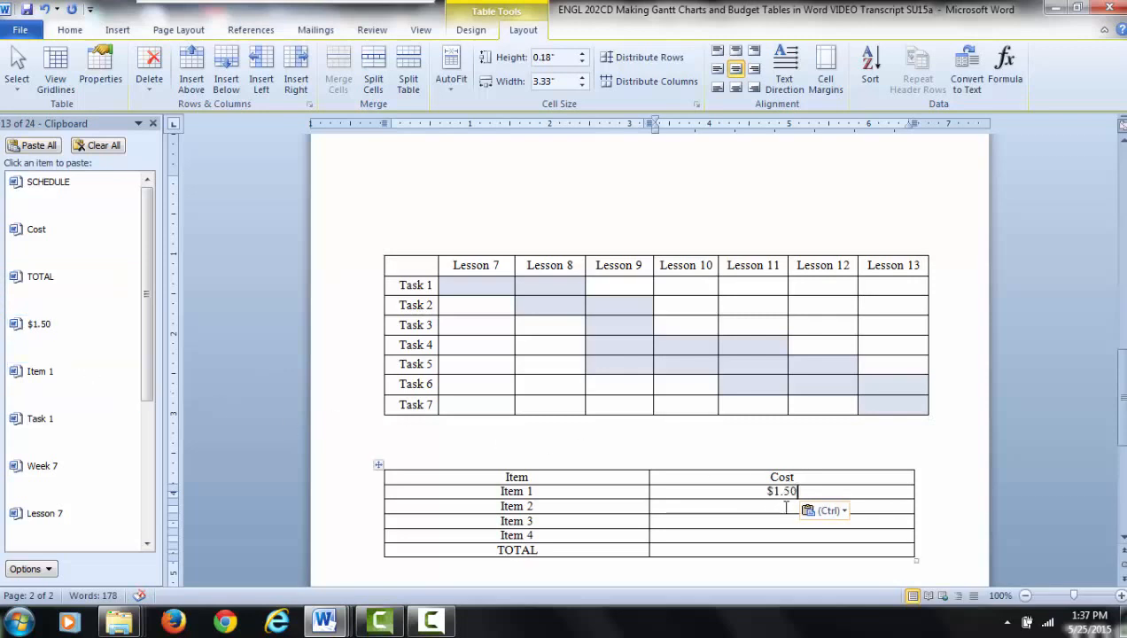
{"action": "left_click", "coordinate": [60, 341]}
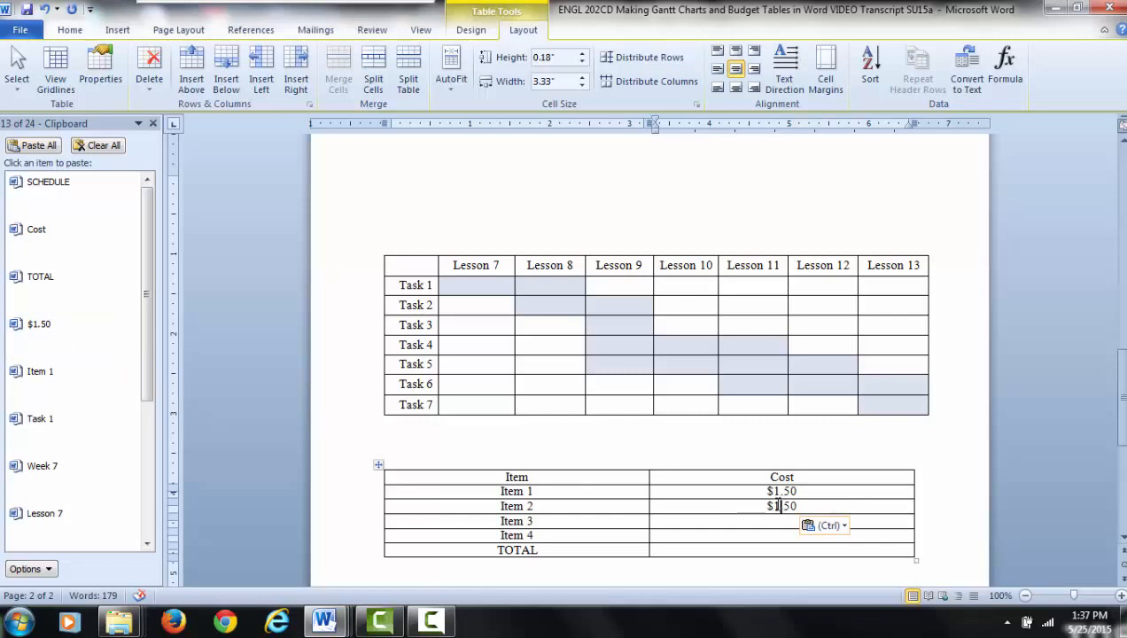
{"action": "left_click", "coordinate": [777, 505]}
{"action": "key", "text": "BackSpace"}
{"action": "type", "text": "2"}
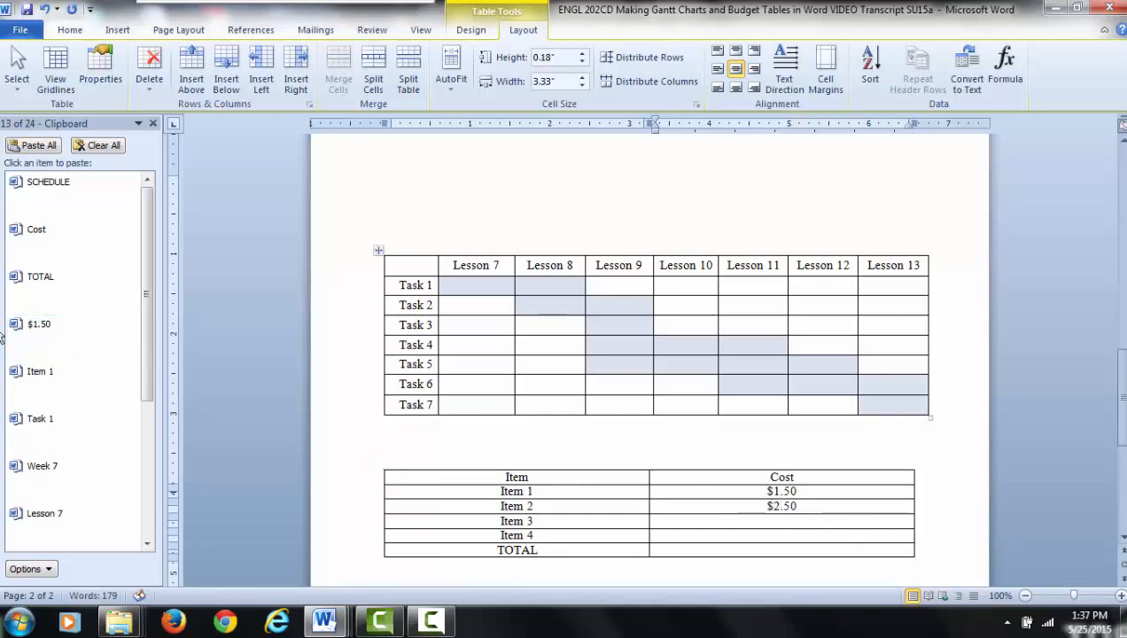
- Insert the copied "$1.50" as the cost of Item 3 and enter $4.50 as the cost of Item 4
{"action": "left_click", "coordinate": [73, 348]}
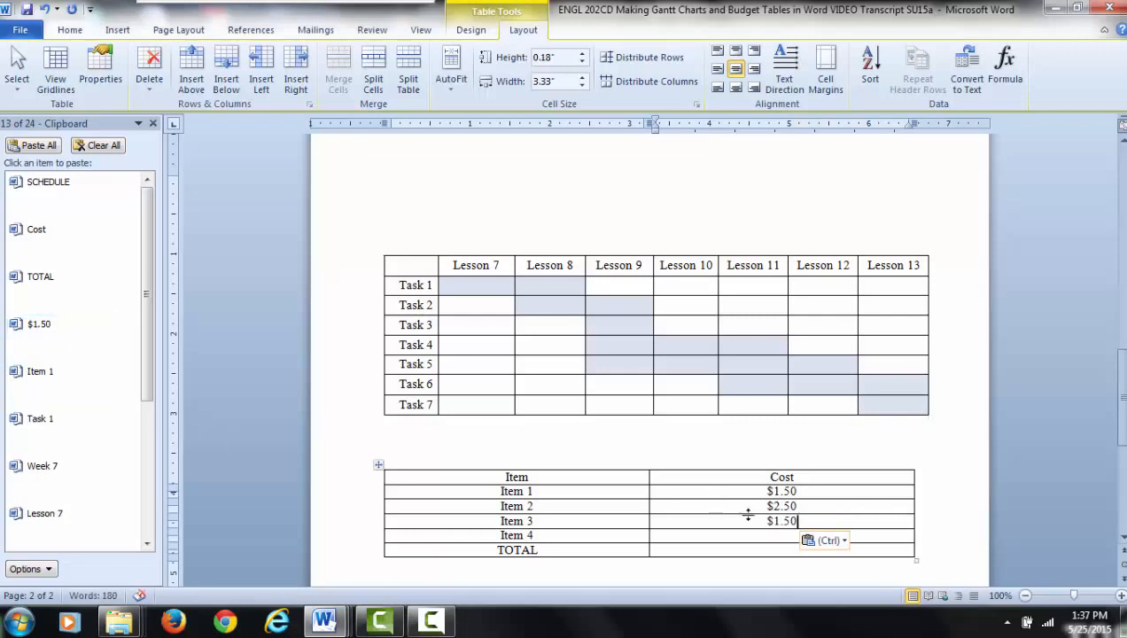
{"action": "left_click", "coordinate": [782, 534]}
{"action": "left_click", "coordinate": [82, 335]}
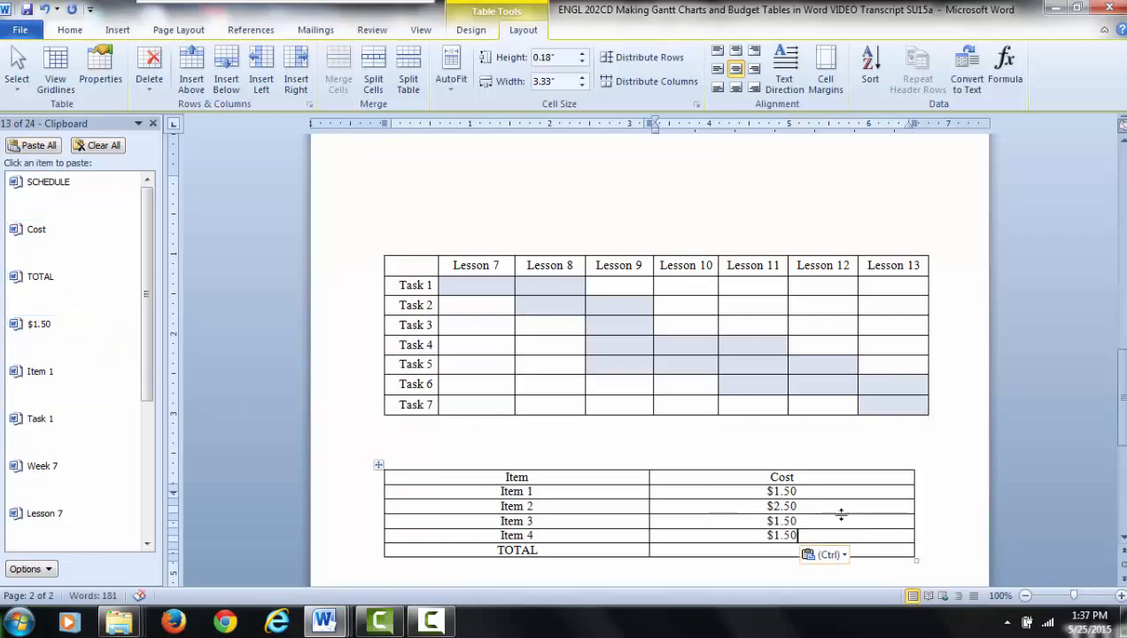
{"action": "left_click", "coordinate": [776, 536]}
{"action": "key", "text": "BackSpace"}
{"action": "type", "text": "4"}
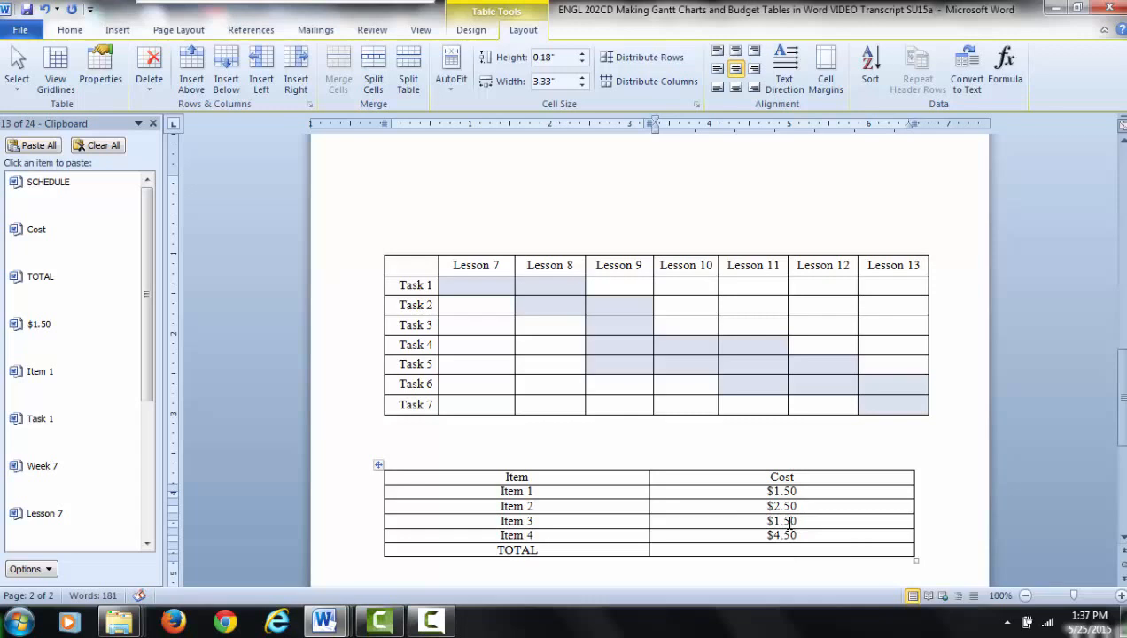
- Change the cost of Item 3 to $1.00
{"action": "left_click", "coordinate": [789, 523]}
{"action": "key", "text": "BackSpace"}
{"action": "type", "text": "0"}
- Enter $9.50 in the Cost column of the TOTAL row
{"action": "type", "text": ".50"}
{"action": "type", "text": "9$"}
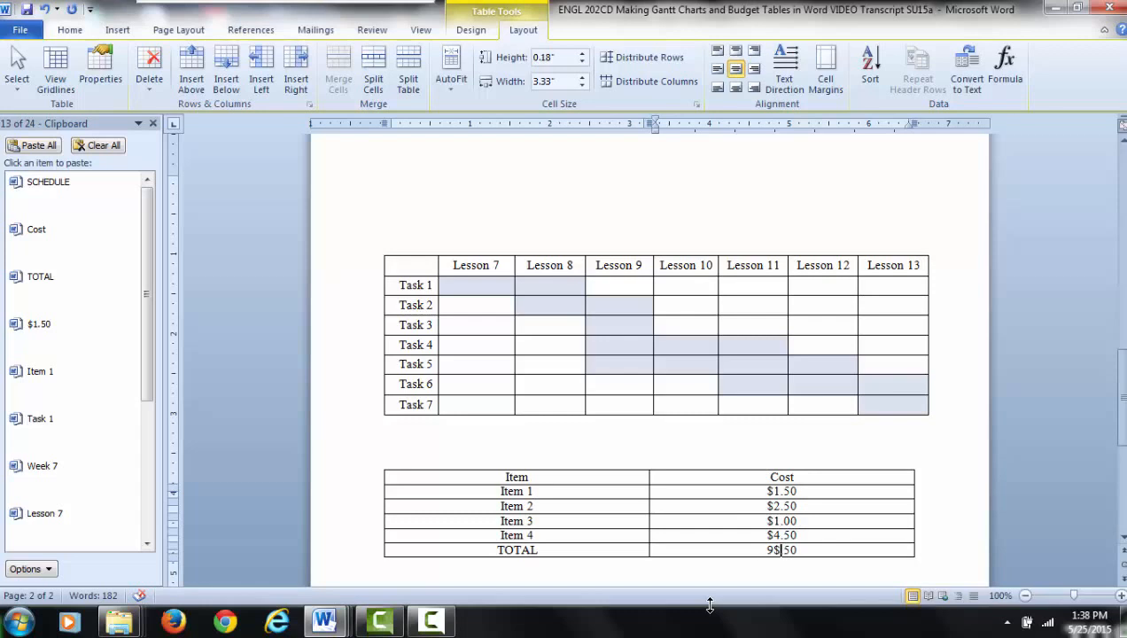
{"action": "key", "text": "BackSpace"}
{"action": "key", "text": "Left"}
{"action": "type", "text": "$"}
{"action": "left_click", "coordinate": [725, 525]}
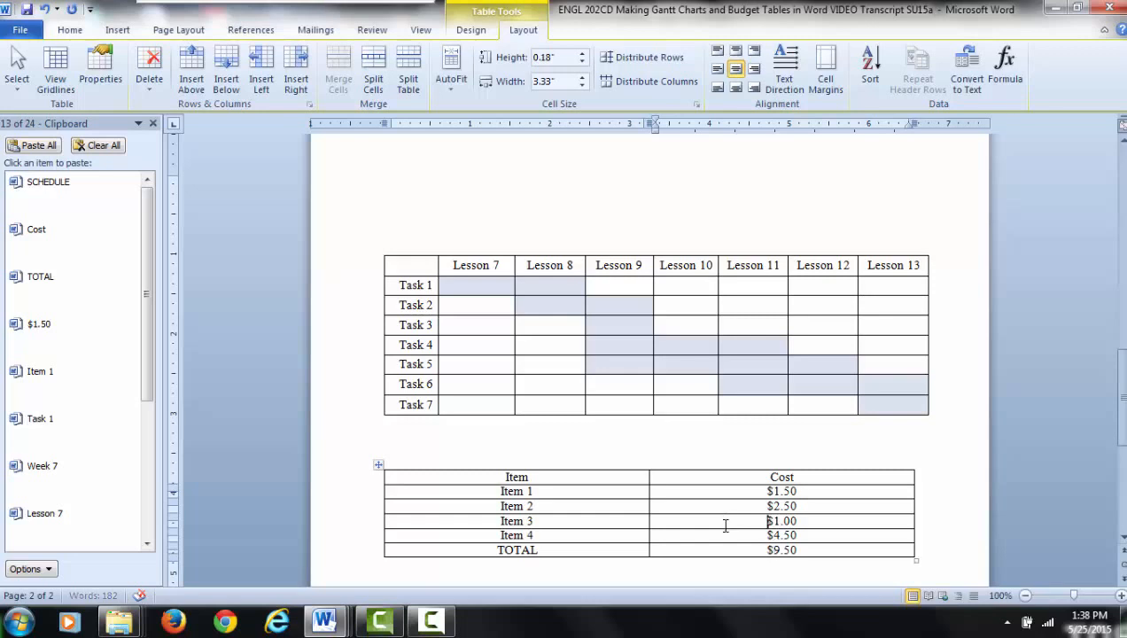
{"action": "left_click", "coordinate": [459, 493]}
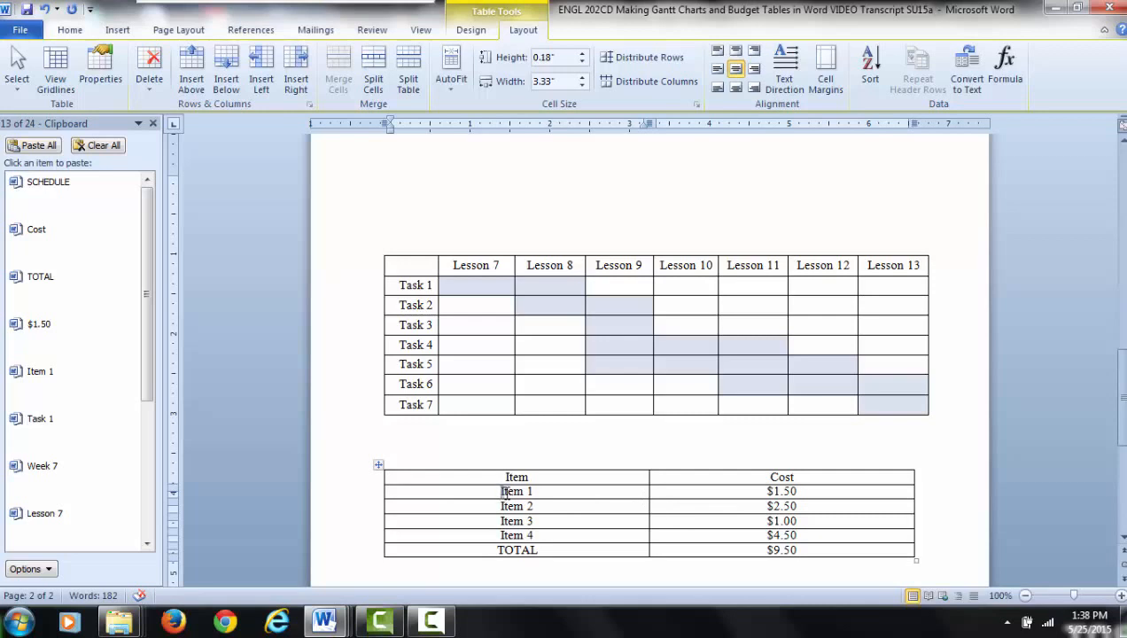
{"action": "left_click_drag", "start_coordinate": [501, 491], "coordinate": [526, 493]}
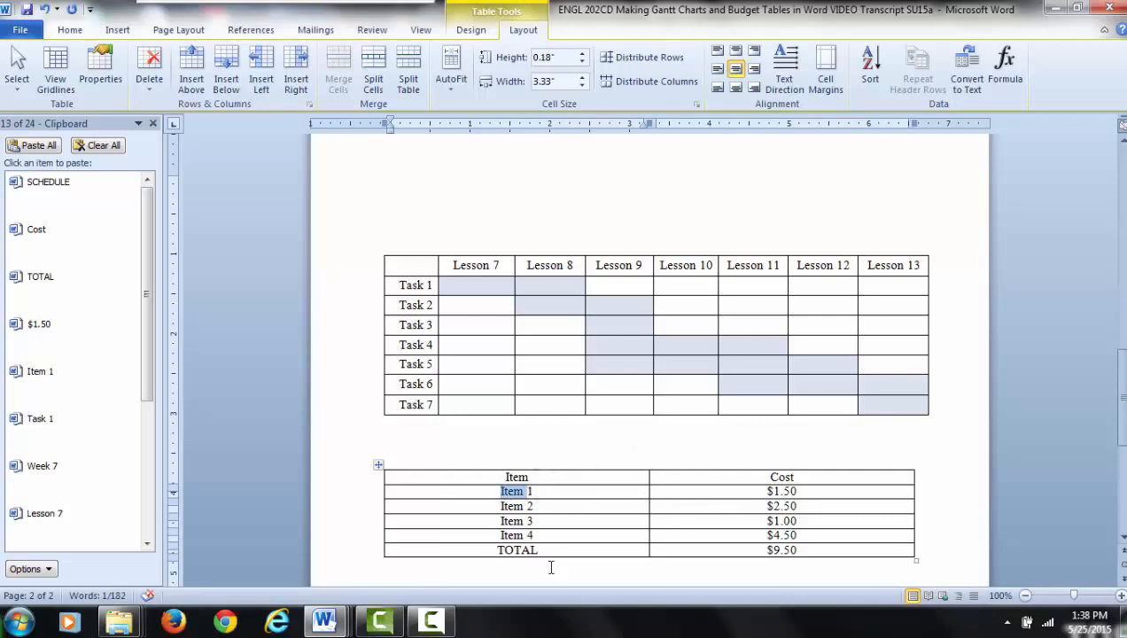
{"action": "left_click", "coordinate": [399, 286]}
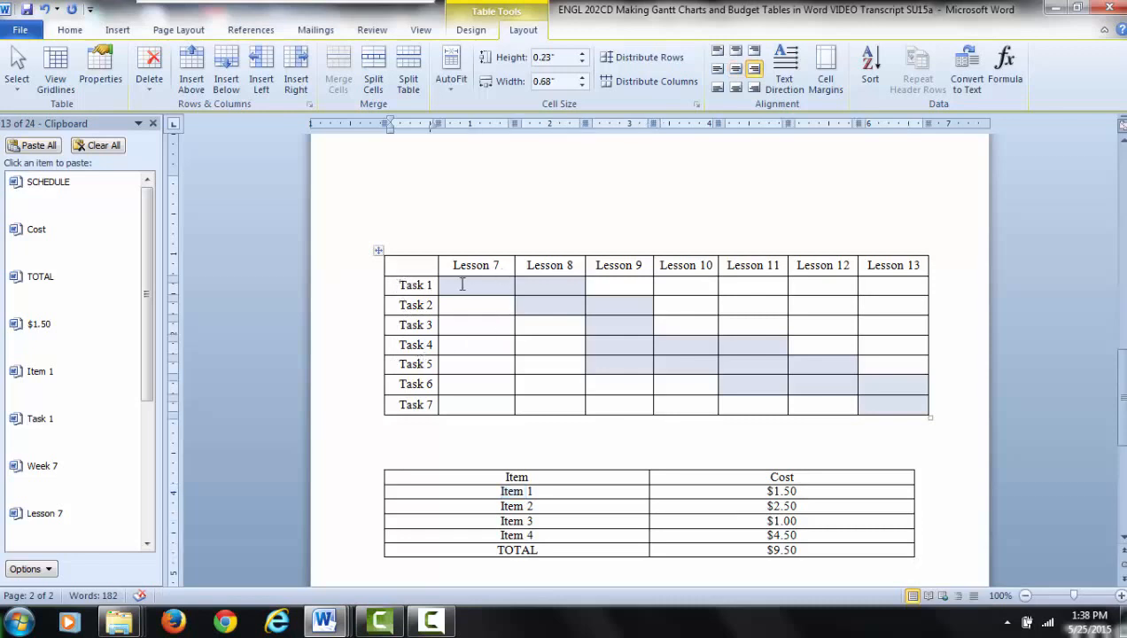
{"action": "left_click_drag", "start_coordinate": [452, 265], "coordinate": [894, 268]}
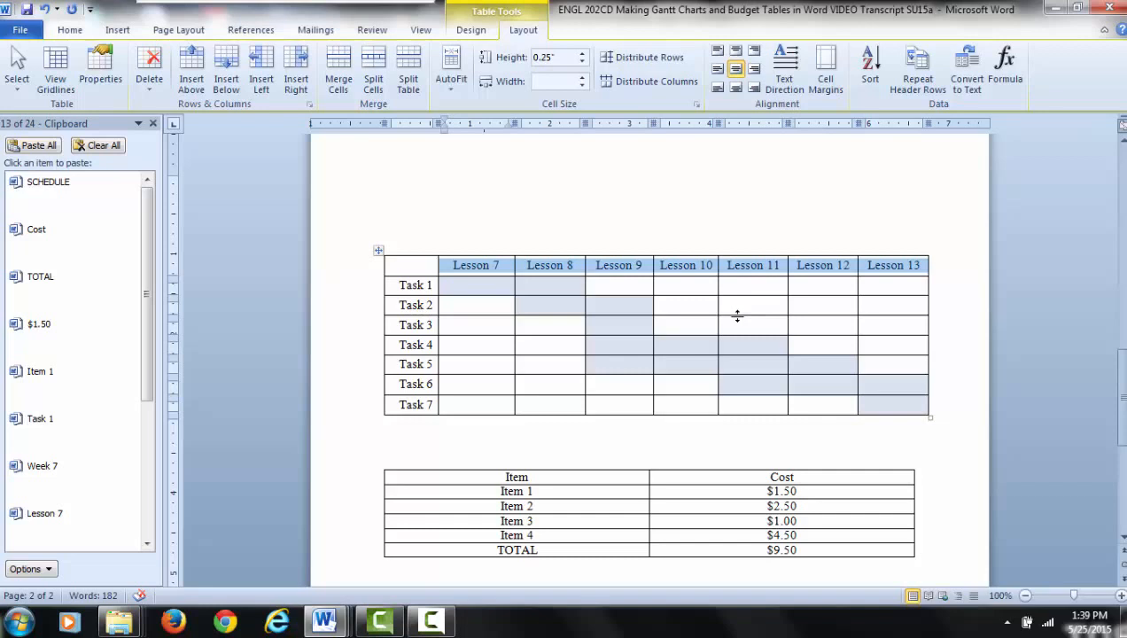
{"action": "left_click", "coordinate": [611, 232]}
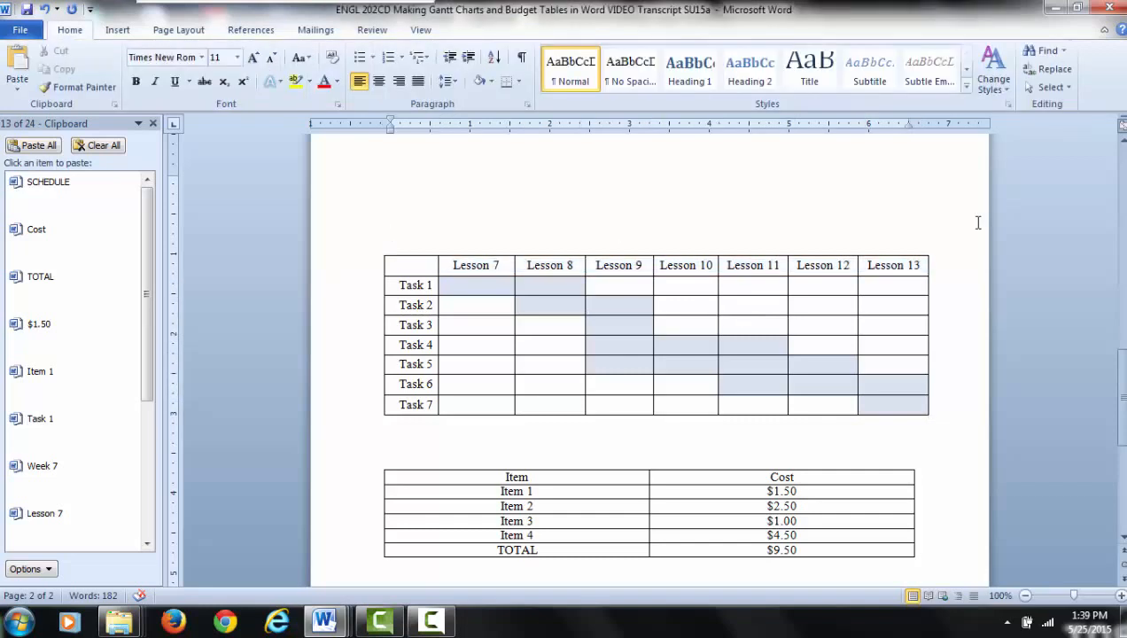